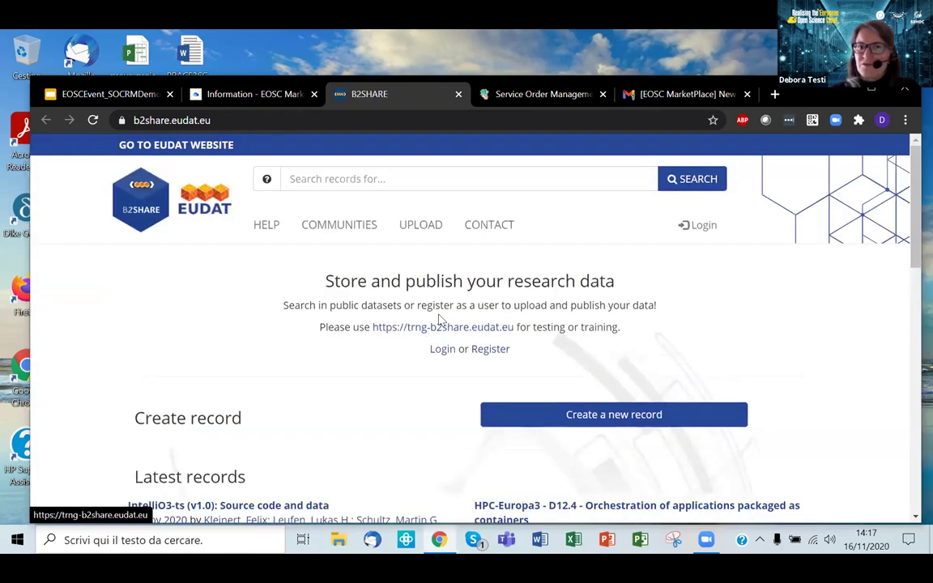
# Step: Close the B2SHARE site, cancel its order, and search 'cloud compute' to open EGI Cloud Compute
pyautogui.scroll(-2, 434, 333)
pyautogui.scroll(2, 438, 211)
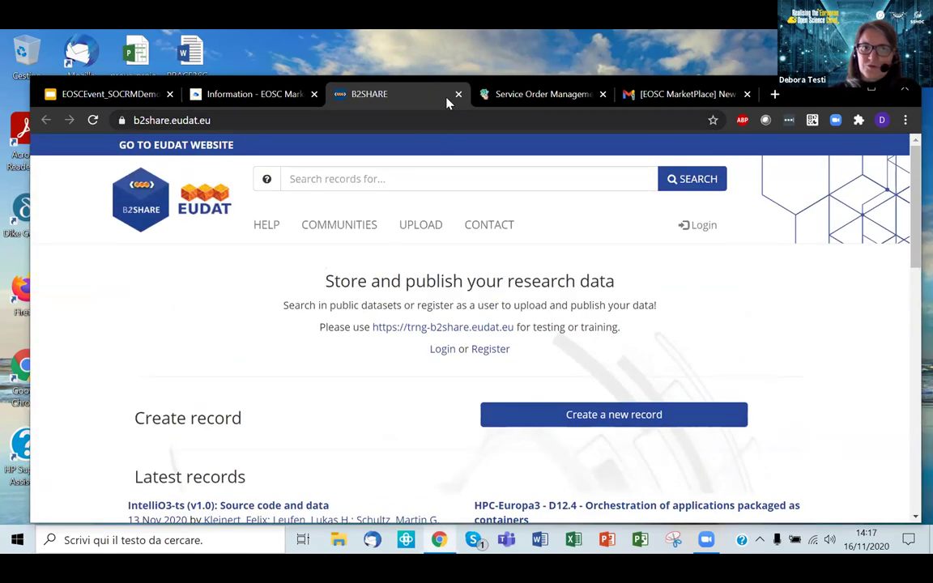
pyautogui.click(460, 95)
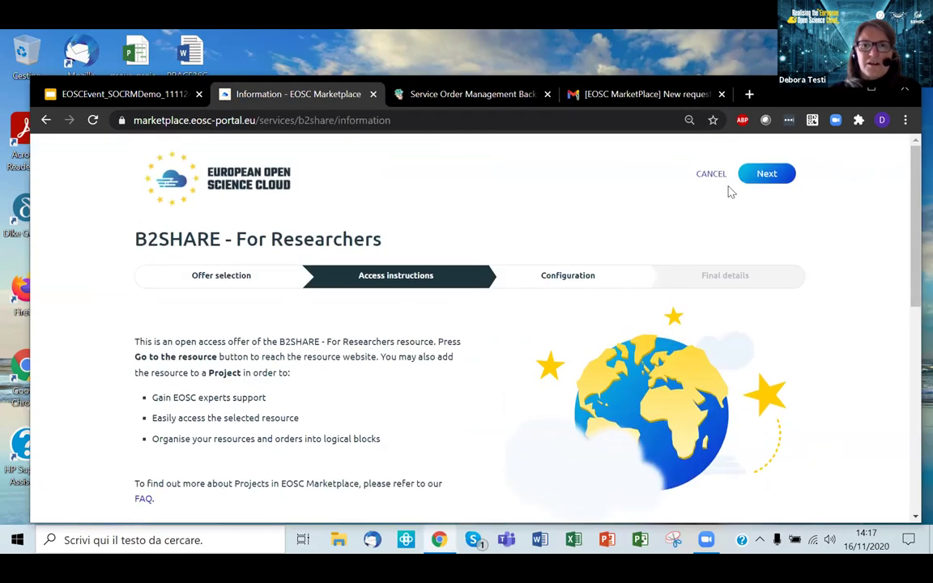
pyautogui.click(721, 176)
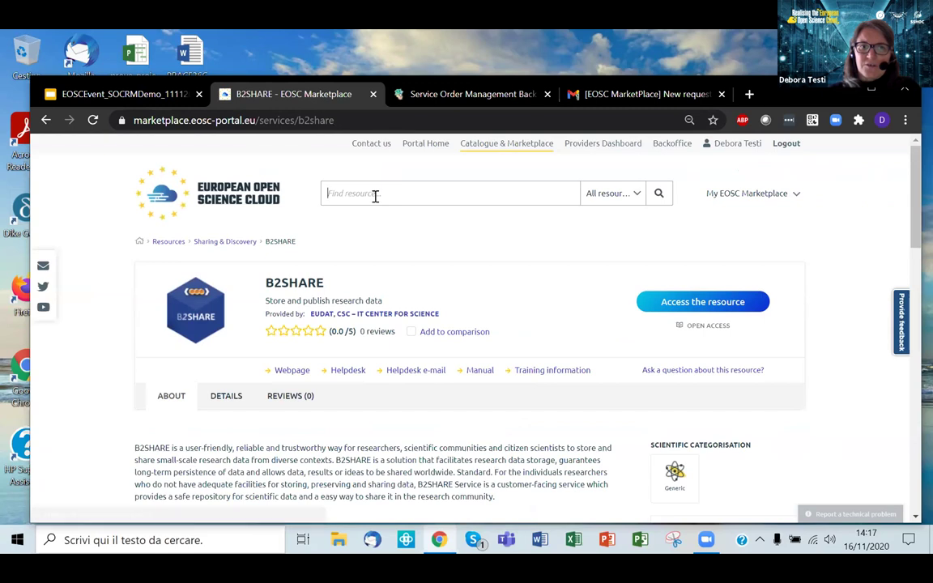
pyautogui.write('cloud')
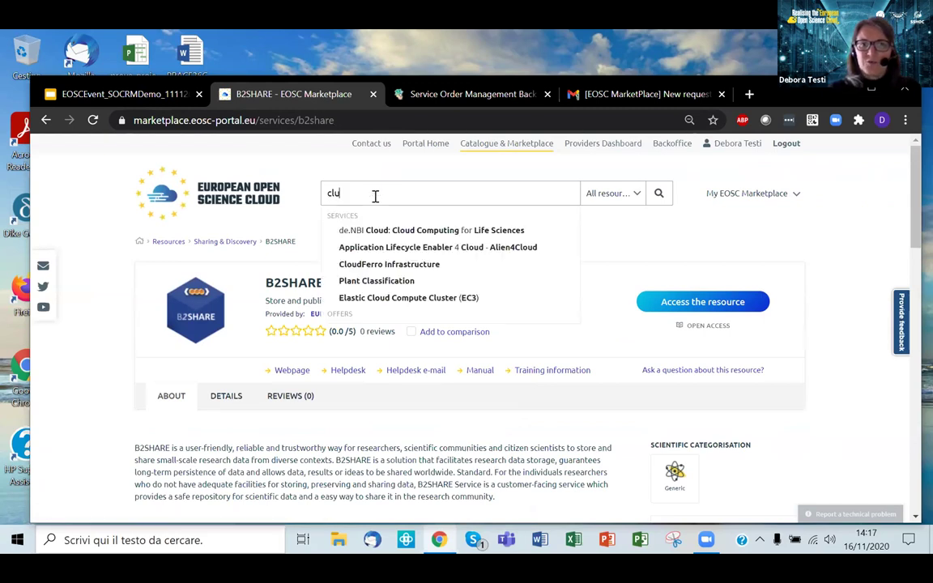
pyautogui.write(' com')
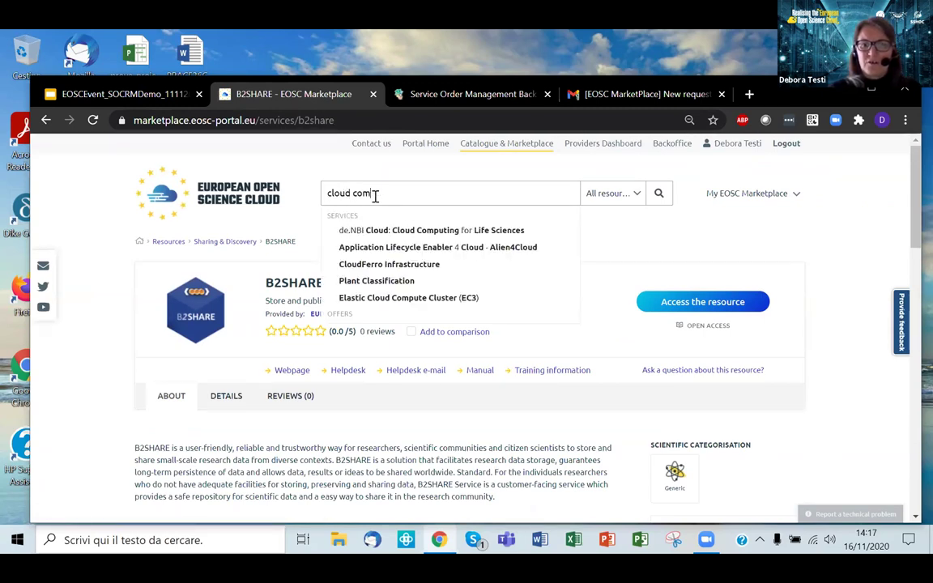
pyautogui.write('pute')
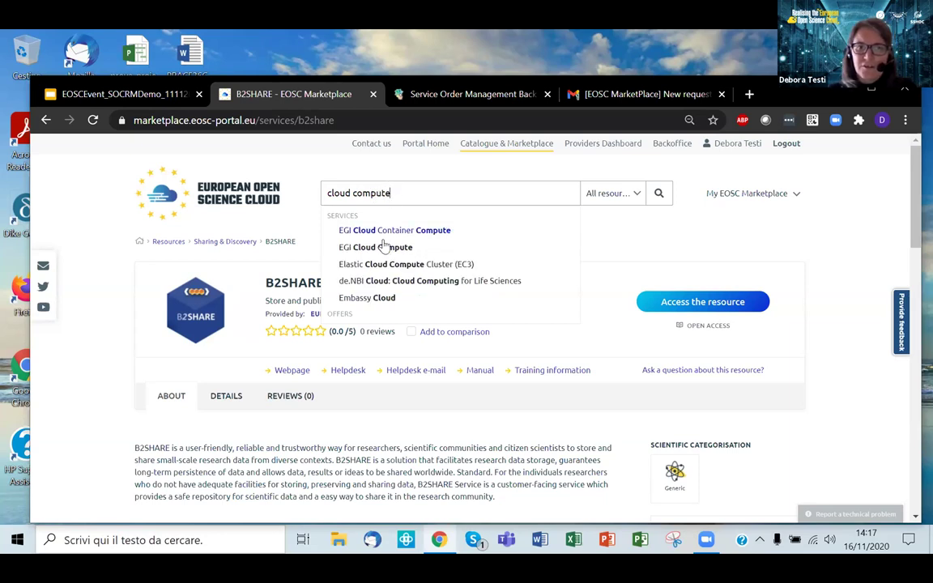
pyautogui.click(377, 250)
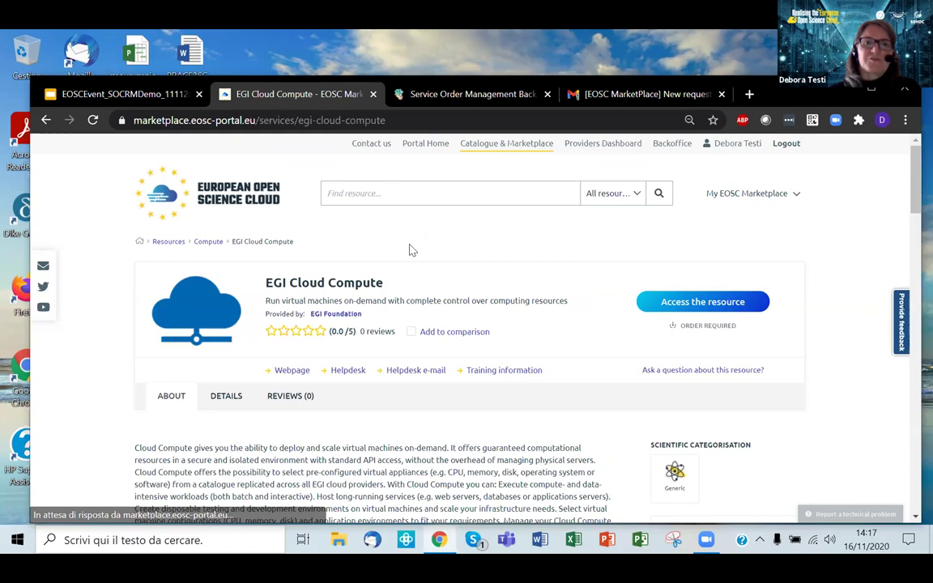
# Step: Select the General purpose offer on the EGI Cloud Compute page to begin its order
pyautogui.scroll(-1, 410, 252)
pyautogui.scroll(-2, 410, 251)
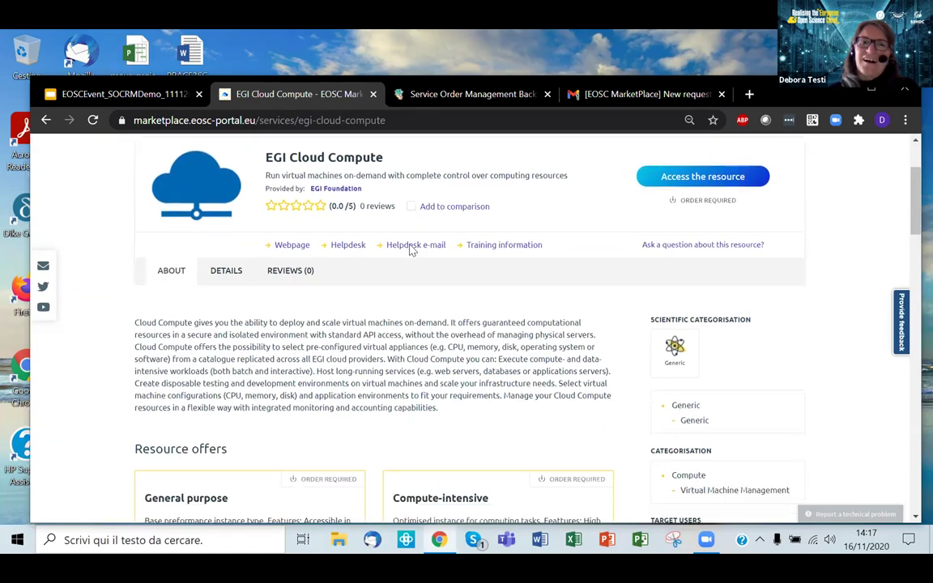
pyautogui.scroll(-2, 410, 245)
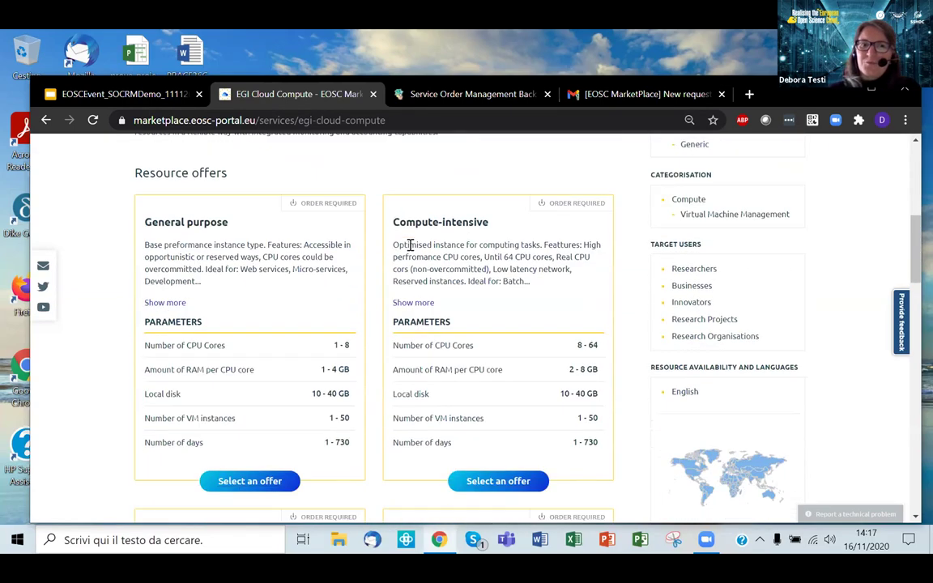
pyautogui.scroll(2, 715, 257)
pyautogui.scroll(2, 715, 257)
pyautogui.moveTo(740, 252); pyautogui.dragTo(648, 252)
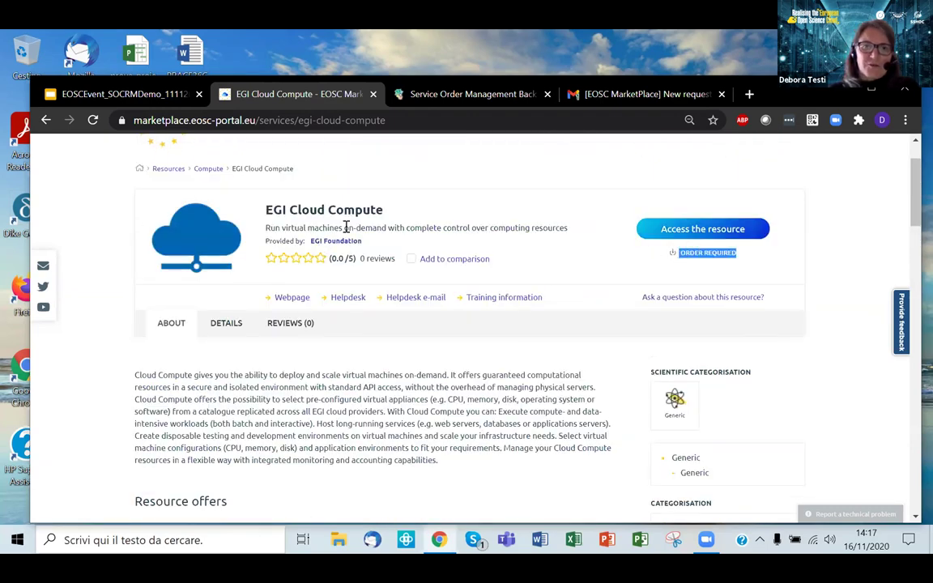
pyautogui.scroll(-2, 346, 226)
pyautogui.scroll(-2, 346, 226)
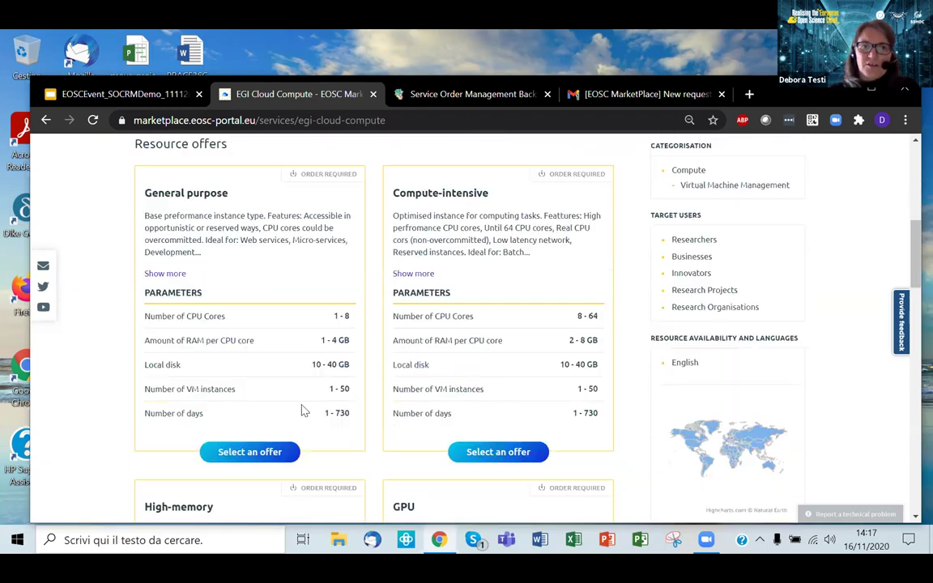
pyautogui.click(281, 446)
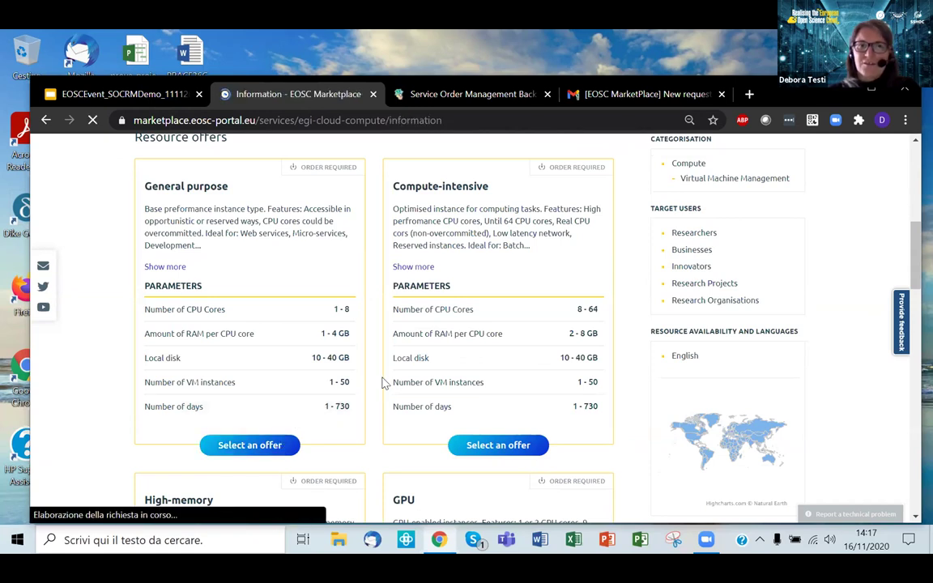
pyautogui.scroll(-2, 387, 380)
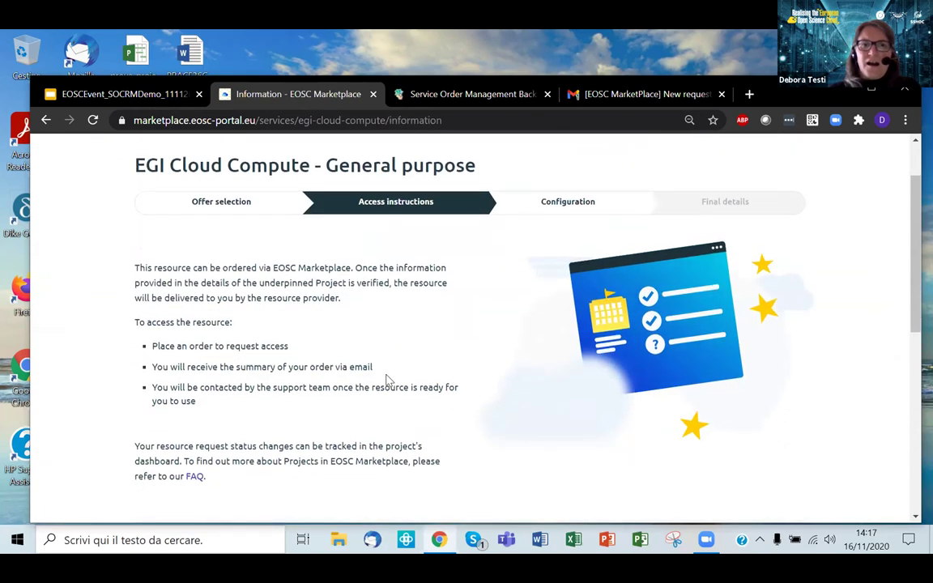
pyautogui.scroll(1, 386, 374)
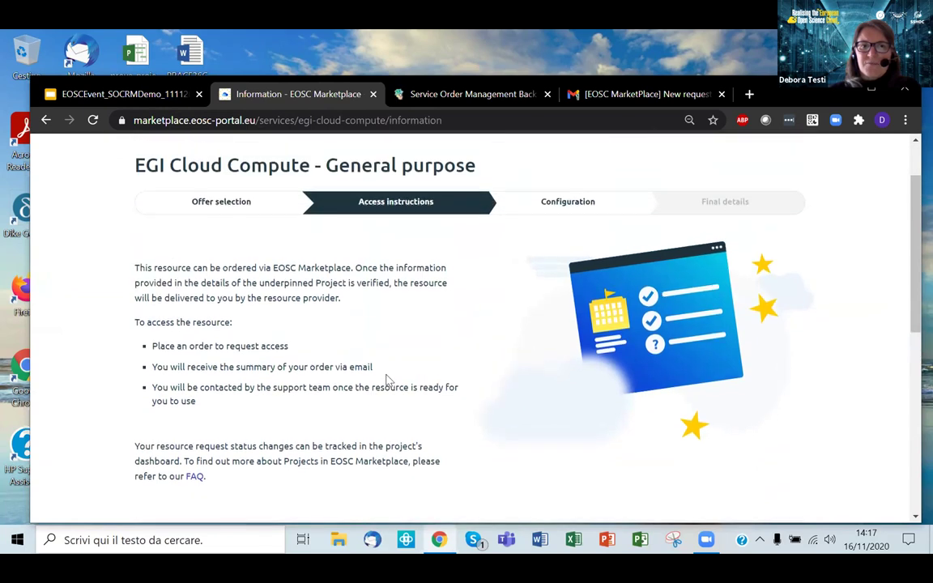
pyautogui.scroll(-1, 386, 375)
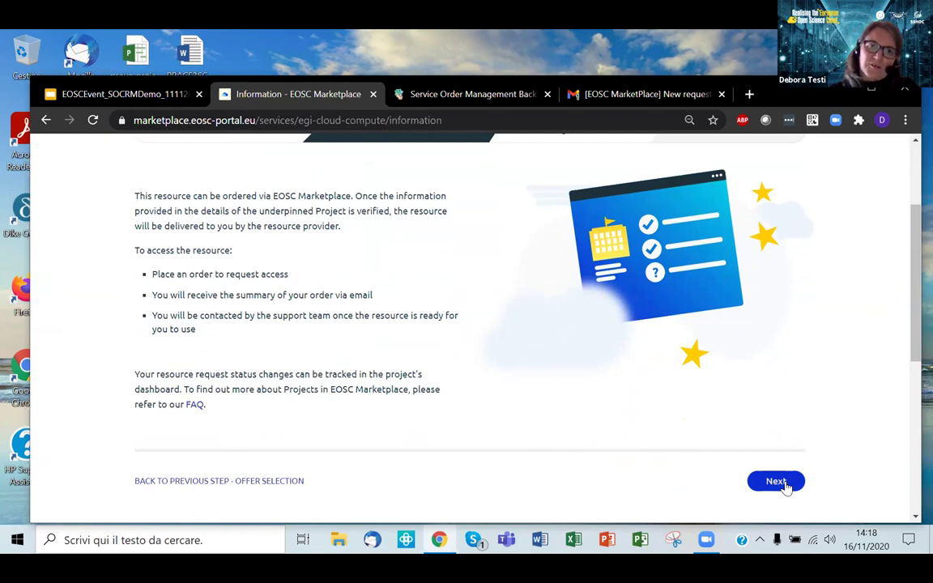
# Step: Configure the order for 1 CPU core, 1 GB RAM, 10 GB local disk and 1 instance
pyautogui.click(785, 483)
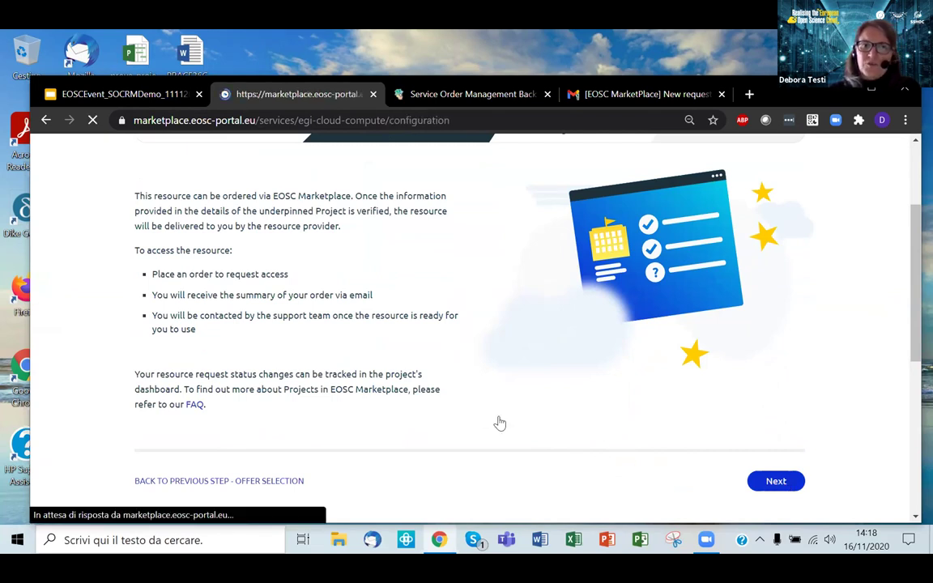
pyautogui.scroll(-2, 454, 397)
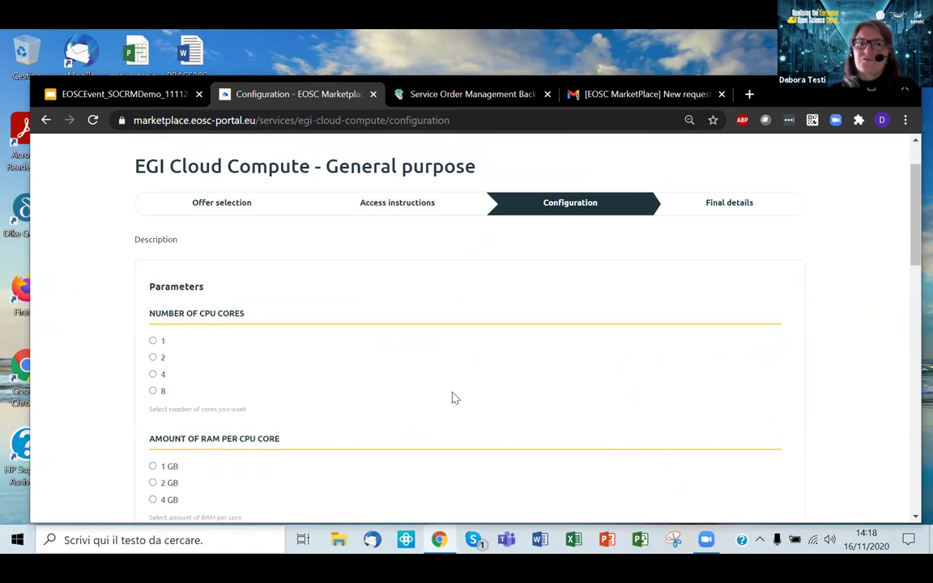
pyautogui.scroll(-2, 454, 397)
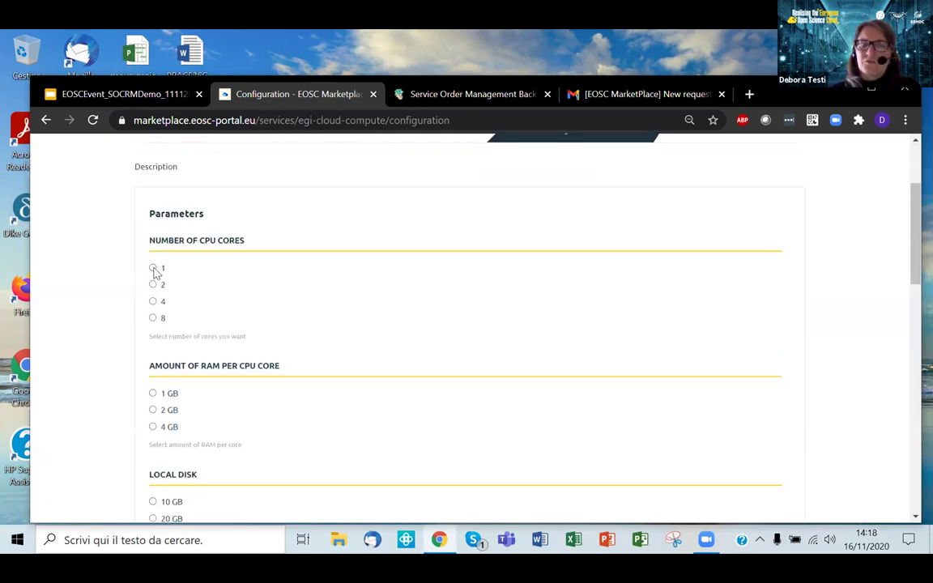
pyautogui.click(151, 394)
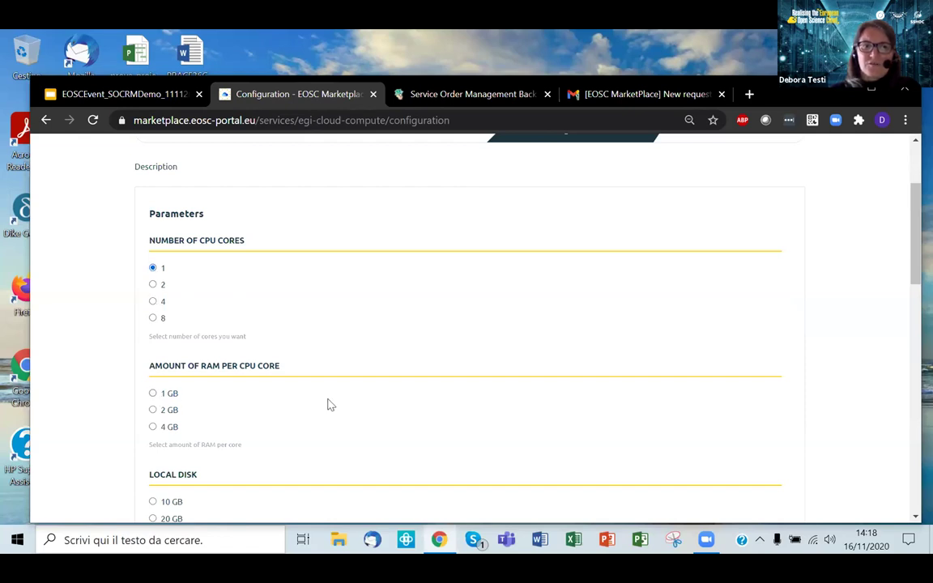
pyautogui.scroll(-3, 324, 397)
pyautogui.click(152, 357)
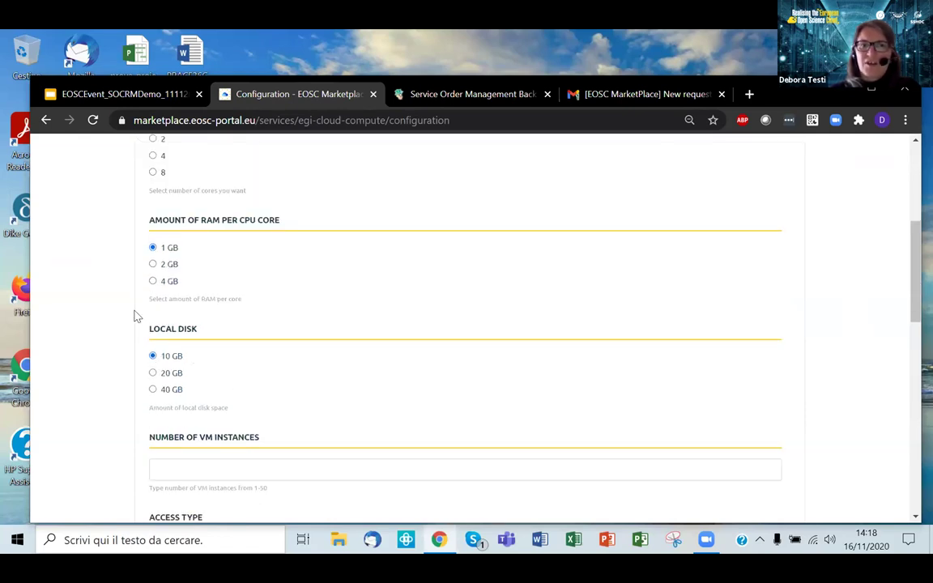
pyautogui.scroll(-2, 297, 278)
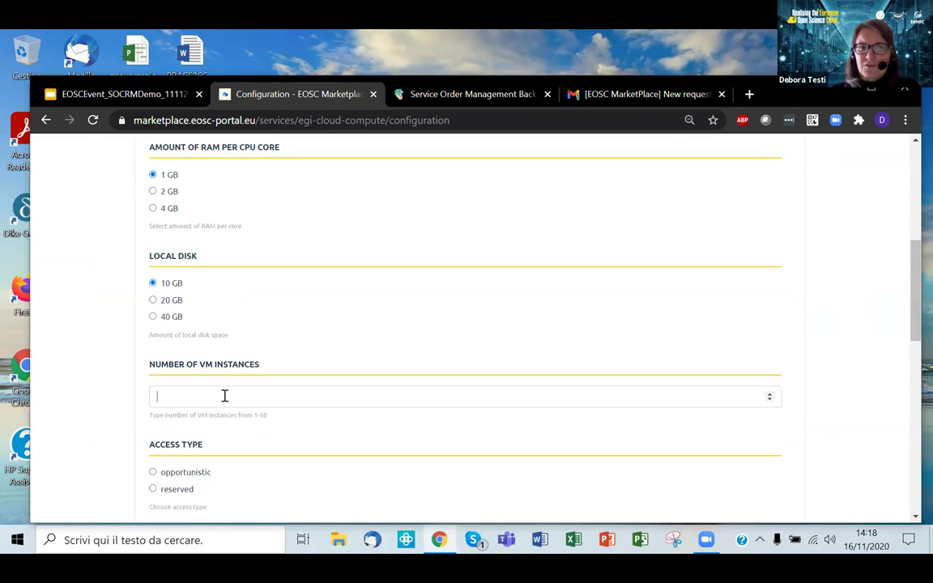
pyautogui.scroll(-3, 244, 384)
# Step: Make access reserved from 29 November 2020 for 1 day, then continue to final details
pyautogui.click(153, 344)
pyautogui.click(185, 432)
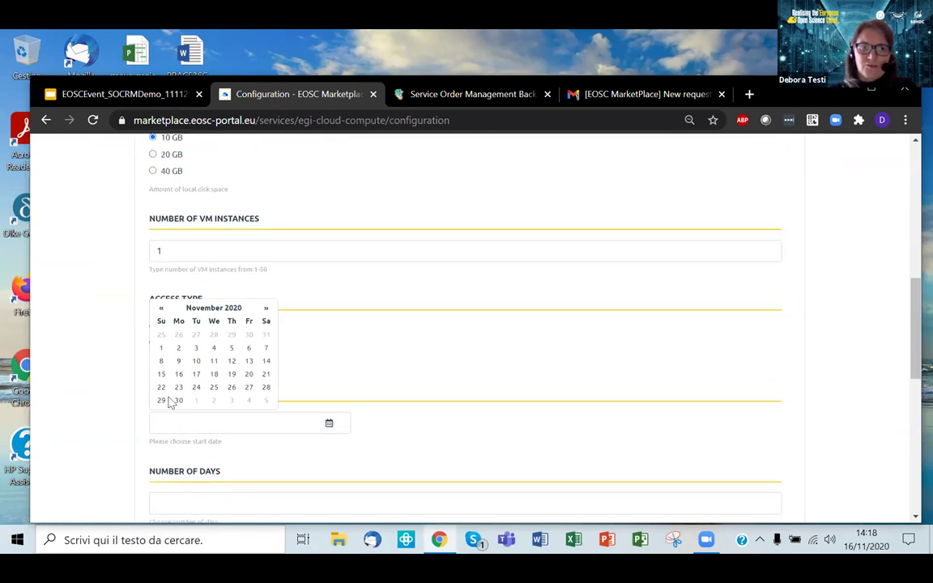
pyautogui.click(162, 399)
pyautogui.scroll(-3, 344, 350)
pyautogui.click(278, 360)
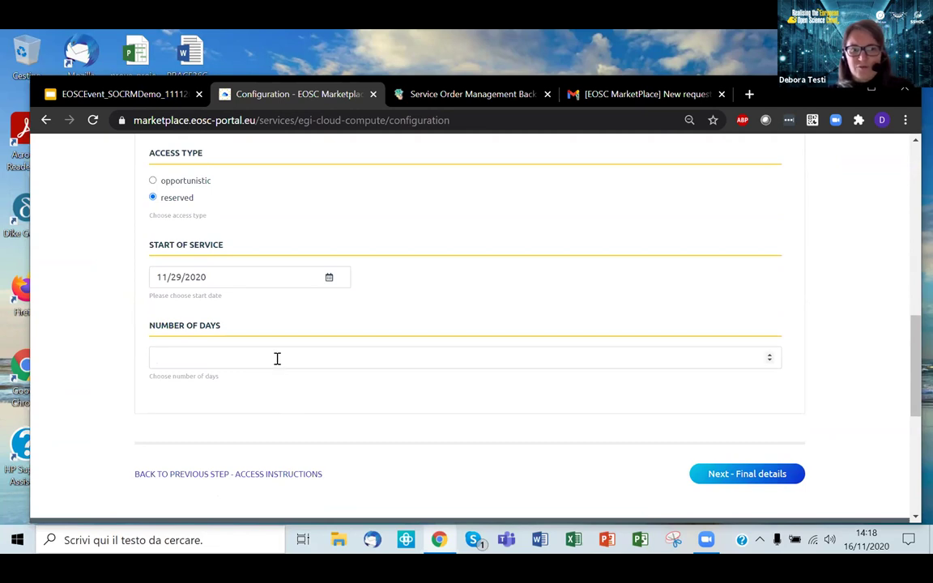
pyautogui.click(734, 475)
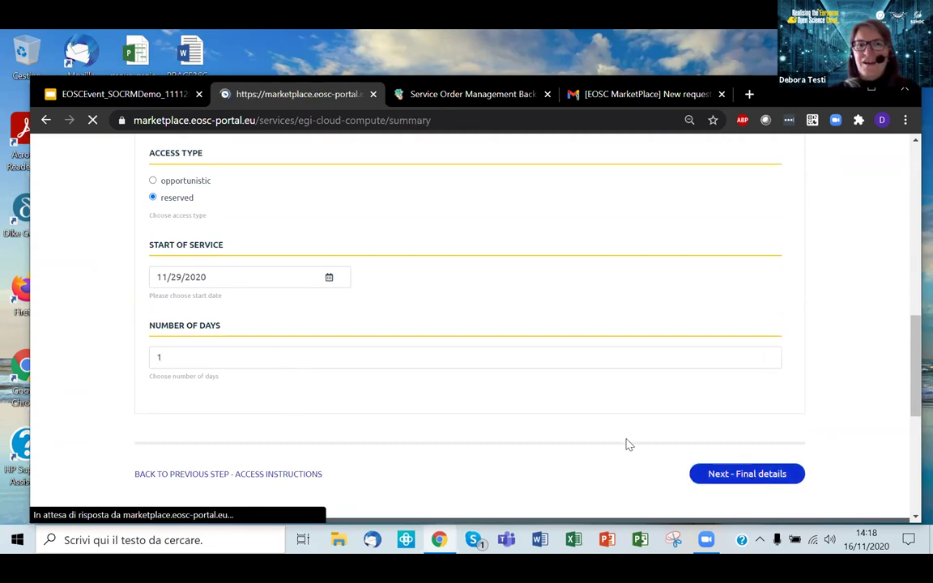
# Step: Assign the EGI Cloud Compute request to the DEMO project
pyautogui.scroll(-3, 606, 409)
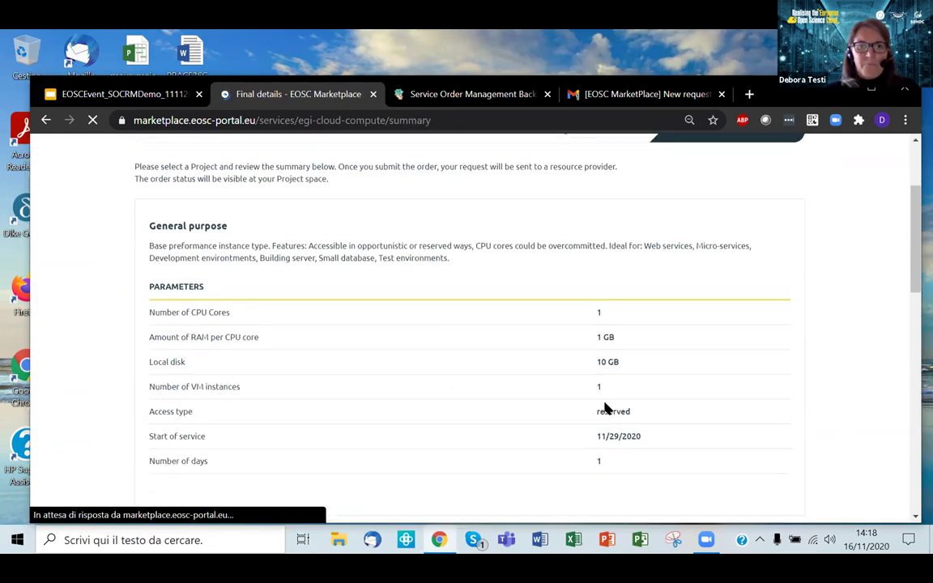
pyautogui.scroll(-3, 606, 408)
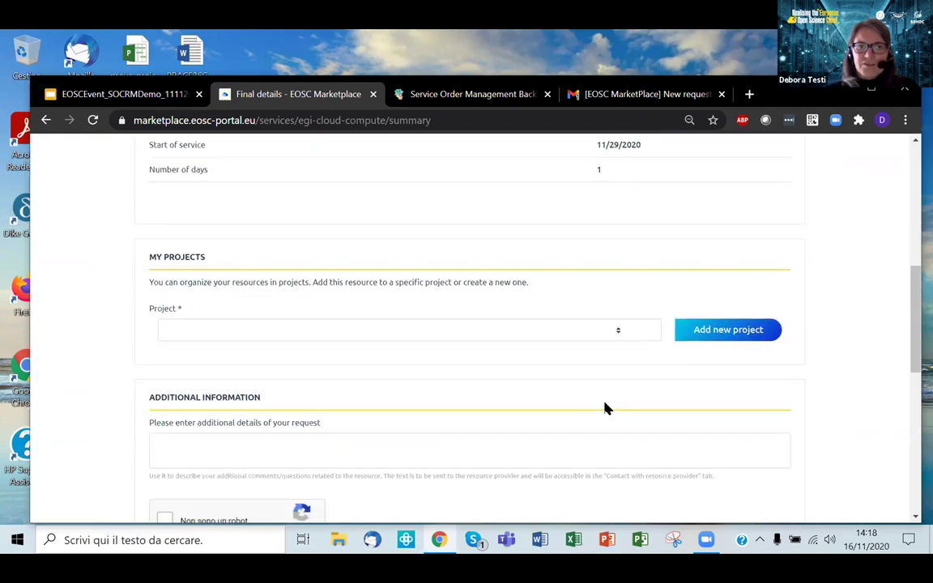
pyautogui.scroll(-1, 606, 409)
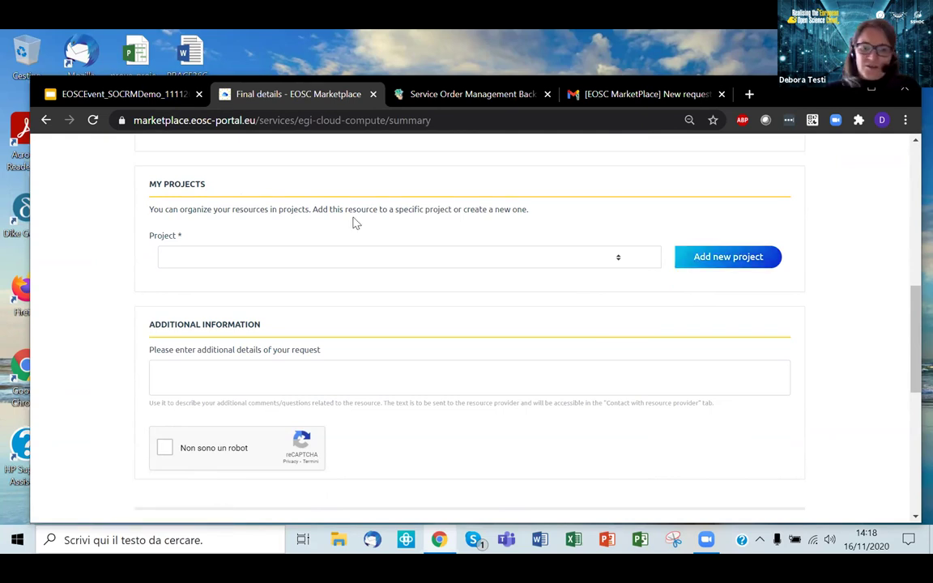
pyautogui.click(351, 260)
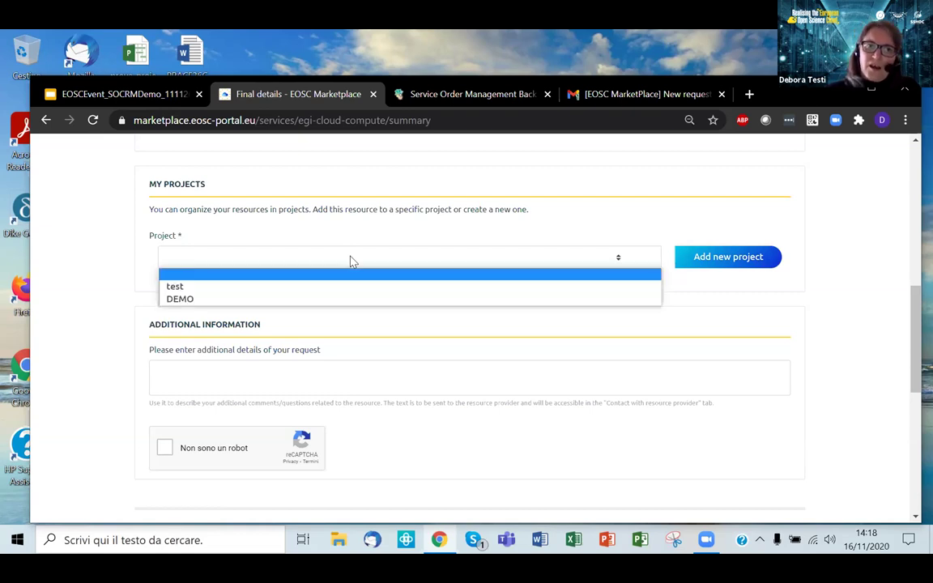
pyautogui.click(342, 300)
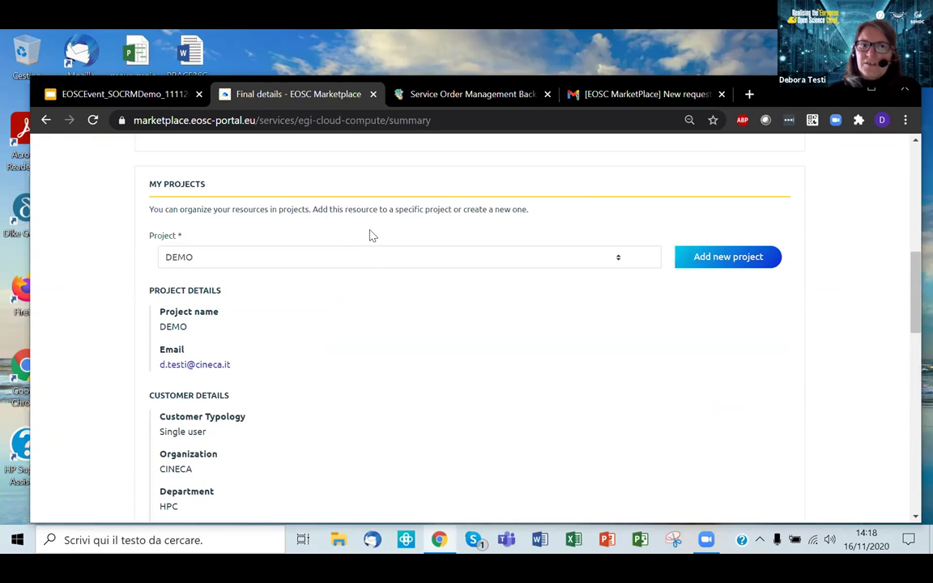
pyautogui.scroll(-5, 371, 235)
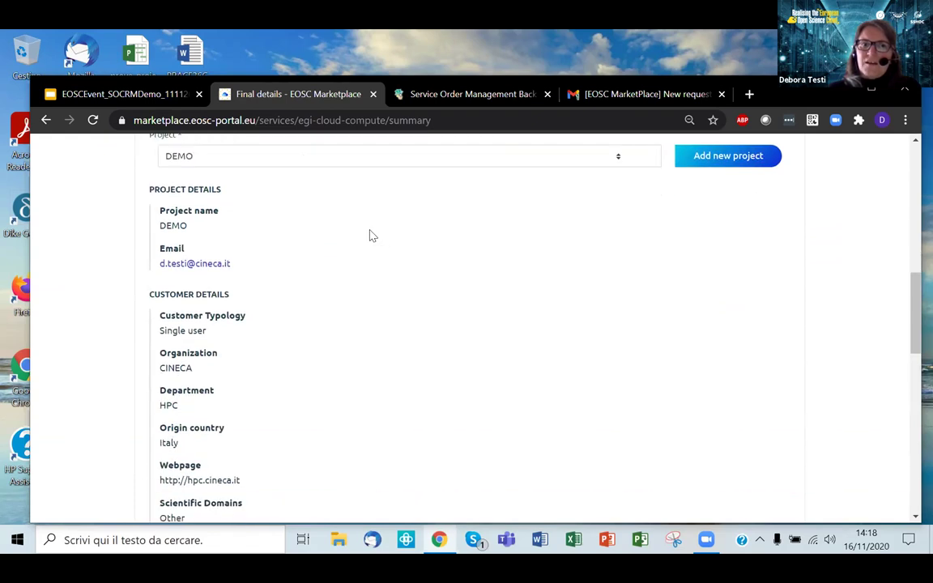
pyautogui.scroll(3, 371, 235)
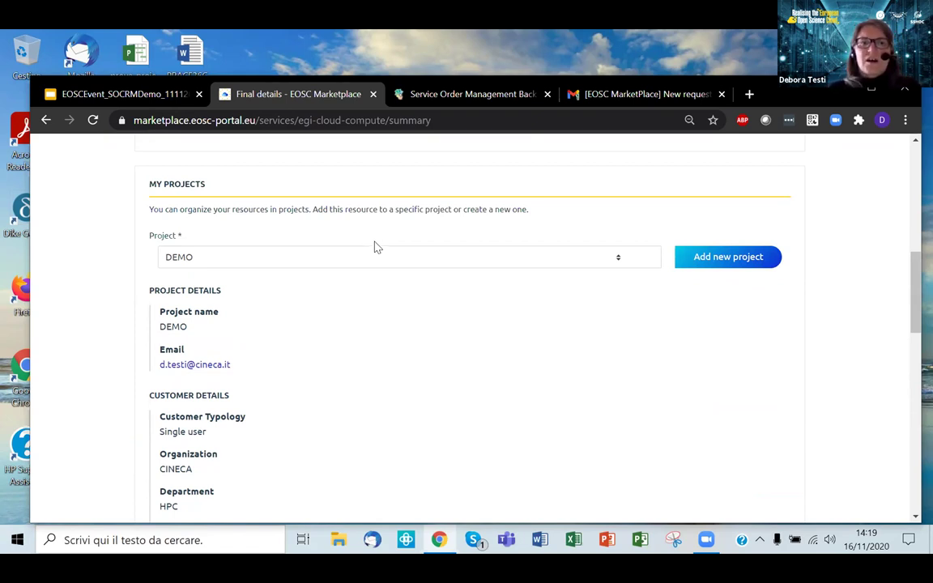
# Step: Pass the reCAPTCHA robot check and send the access request
pyautogui.scroll(-1, 378, 276)
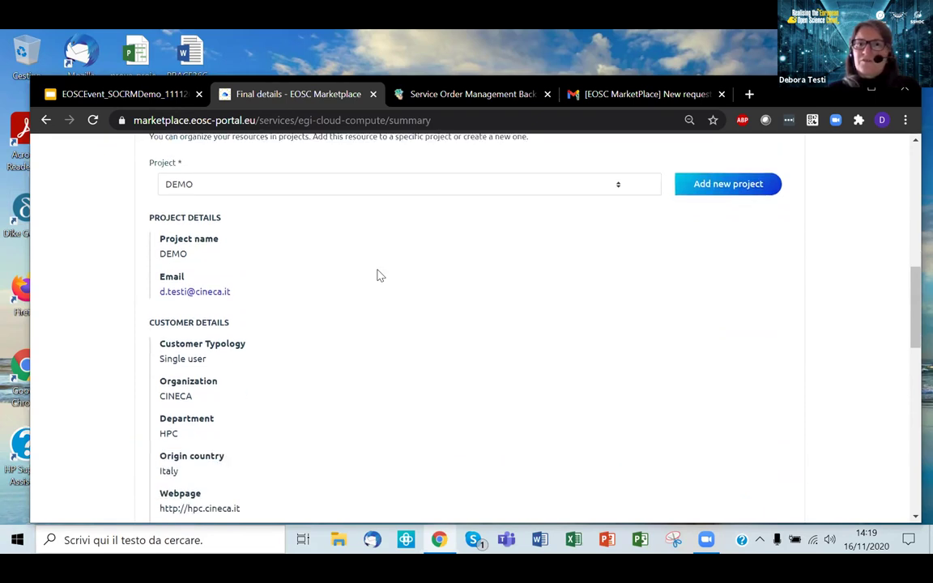
pyautogui.scroll(-3, 379, 275)
pyautogui.scroll(-3, 378, 276)
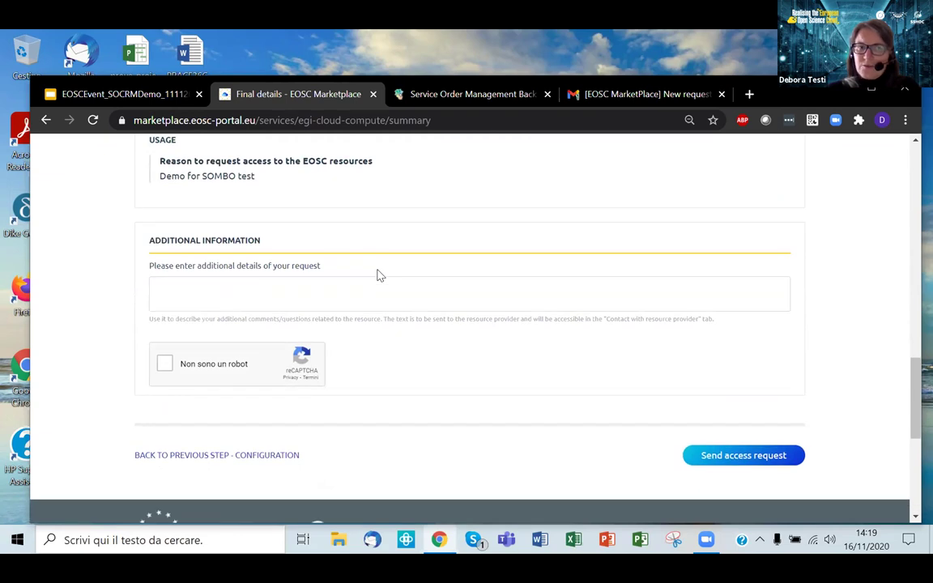
pyautogui.click(165, 366)
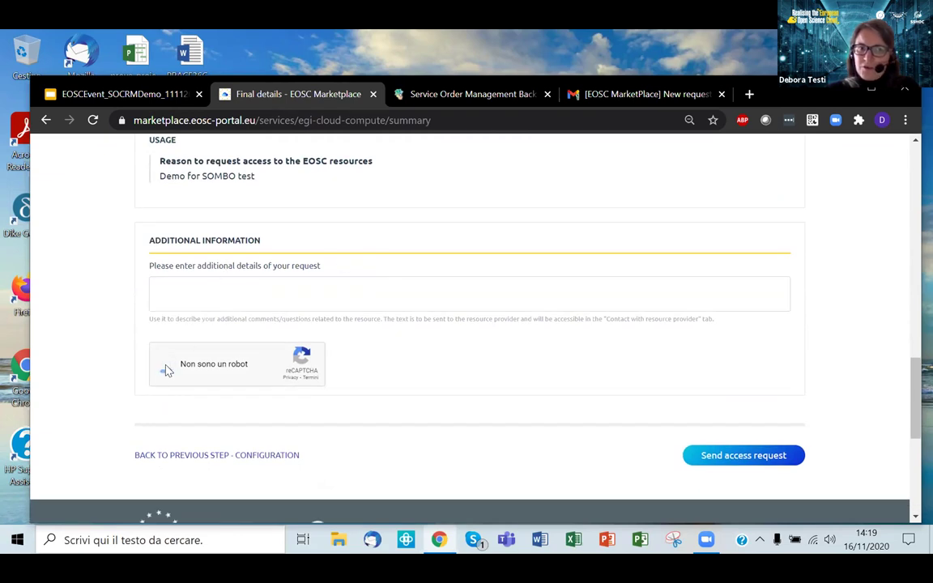
pyautogui.click(713, 457)
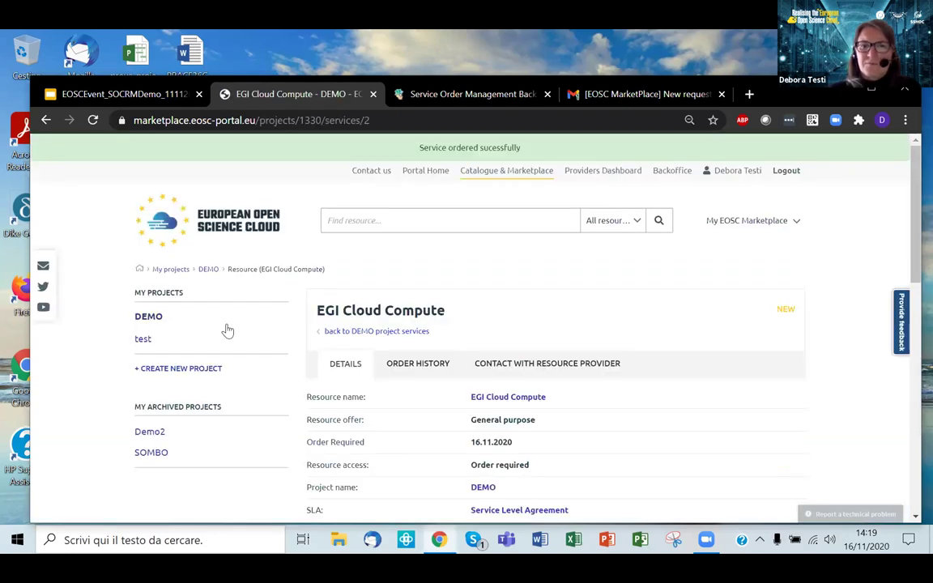
# Step: Check the order's NEW status and history timeline, then open the provider conversation
pyautogui.scroll(-1, 284, 310)
pyautogui.scroll(-3, 283, 311)
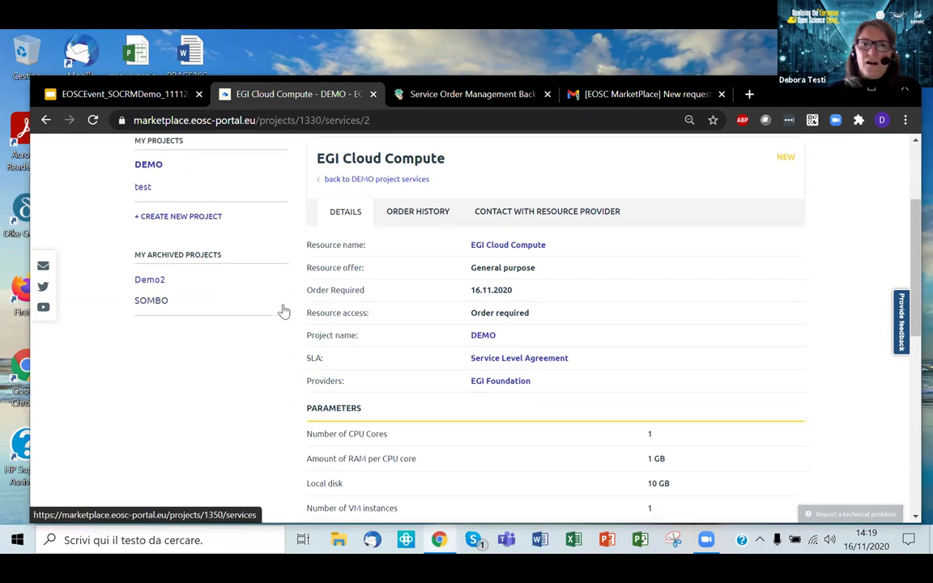
pyautogui.scroll(1, 284, 311)
pyautogui.scroll(1, 284, 310)
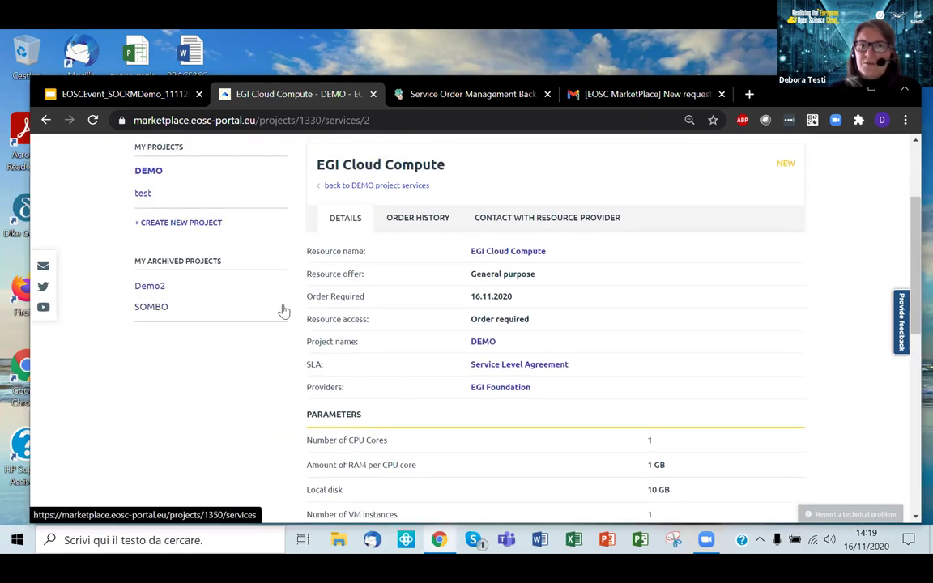
pyautogui.doubleClick(792, 165)
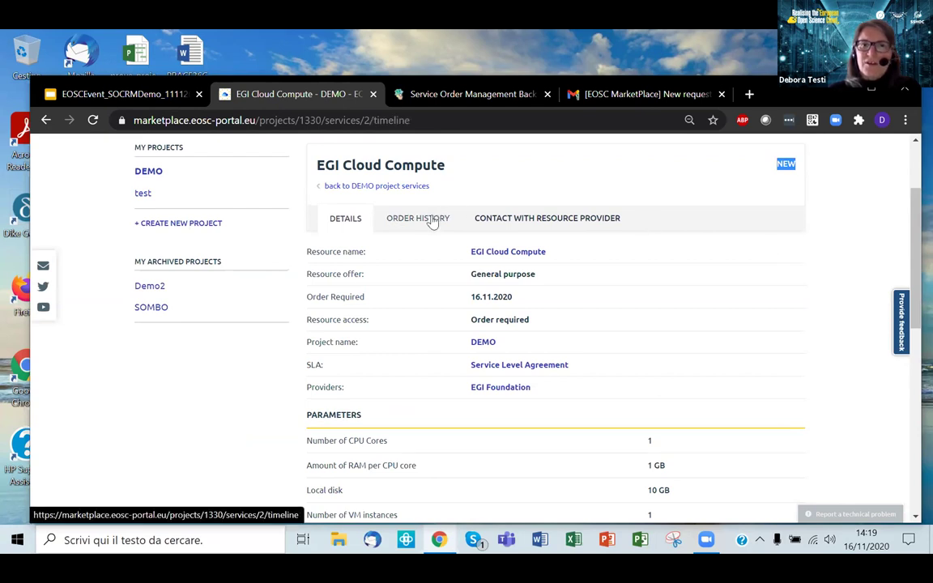
pyautogui.click(432, 222)
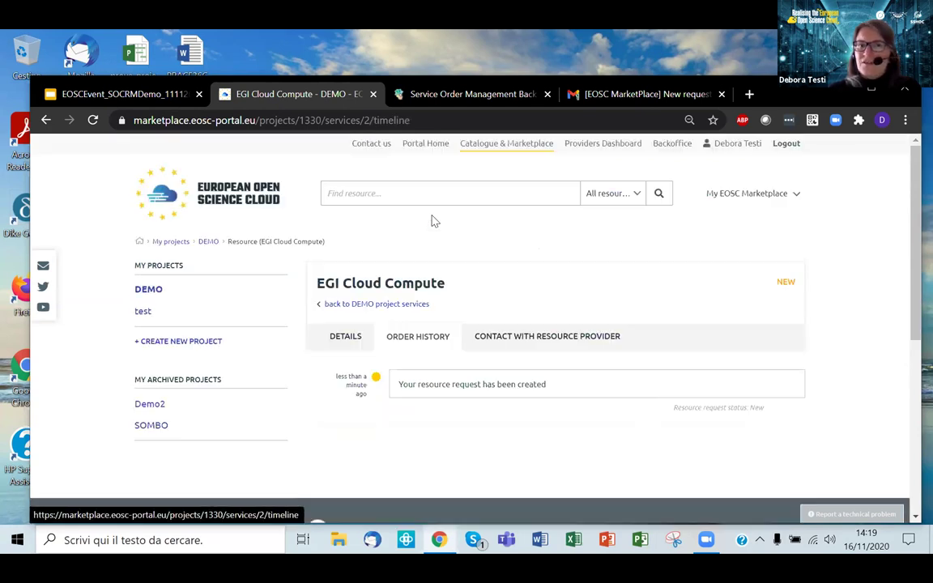
pyautogui.click(600, 336)
# Step: Send the message 'clarification' to the EGI Cloud Compute resource provider
pyautogui.scroll(-1, 600, 340)
pyautogui.click(567, 405)
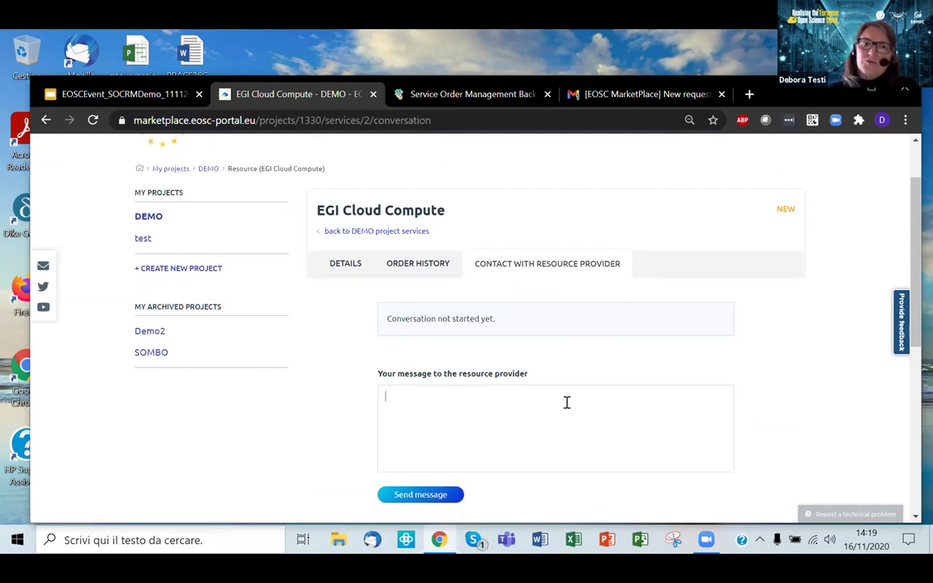
pyautogui.write('clarification')
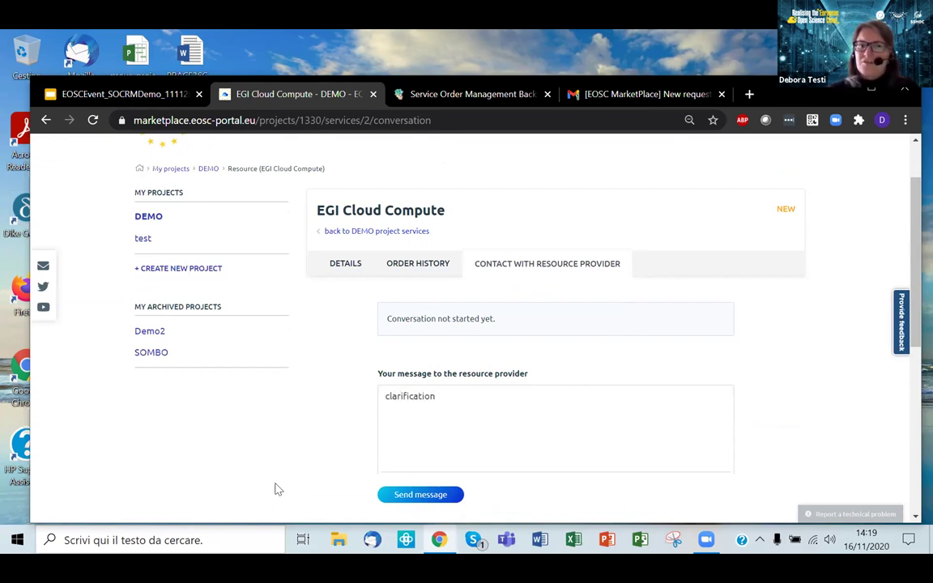
pyautogui.click(397, 495)
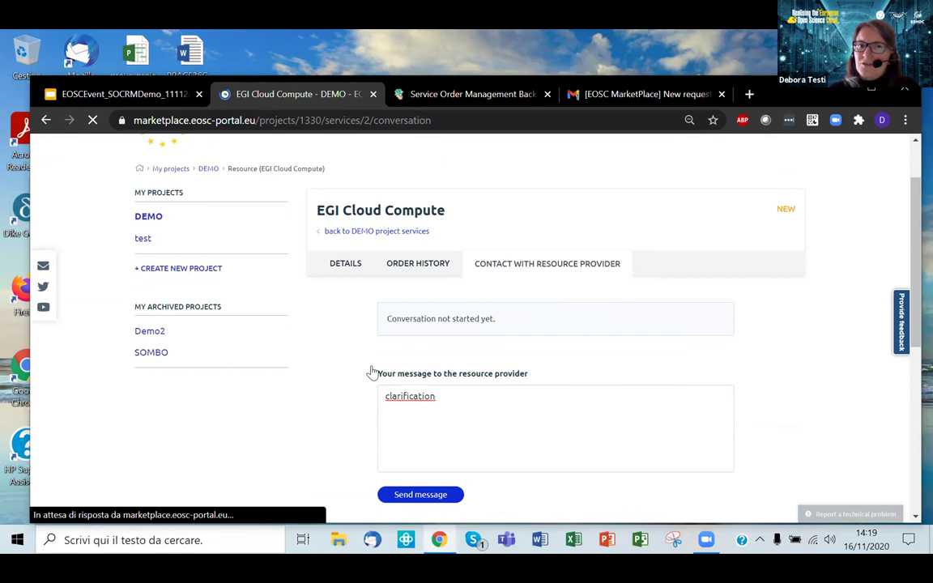
pyautogui.scroll(-5, 623, 326)
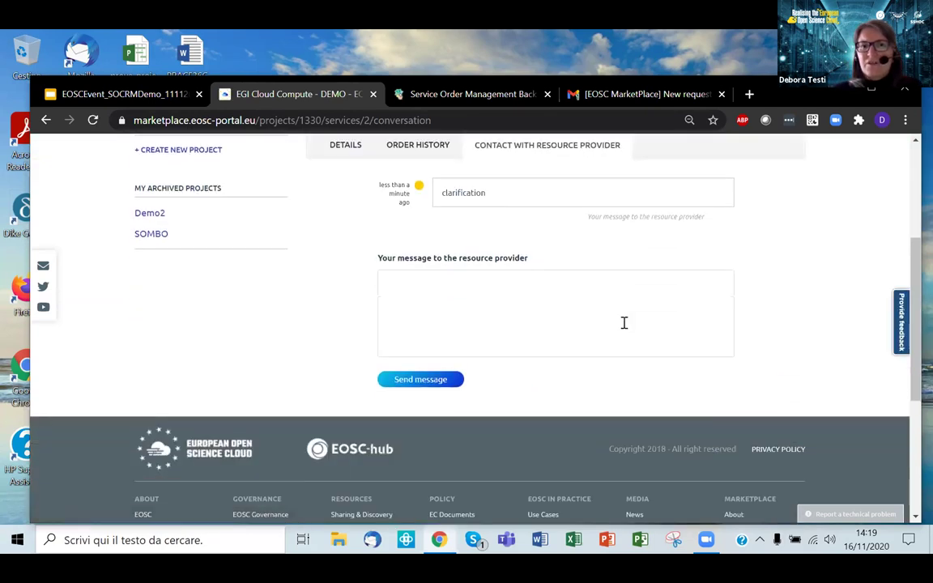
pyautogui.scroll(2, 625, 327)
pyautogui.scroll(2, 470, 272)
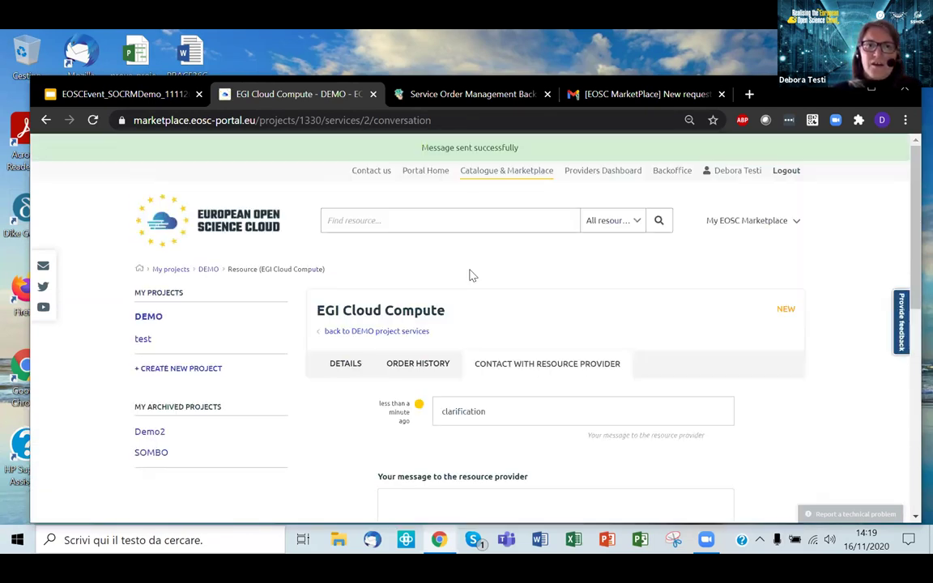
pyautogui.scroll(-1, 473, 274)
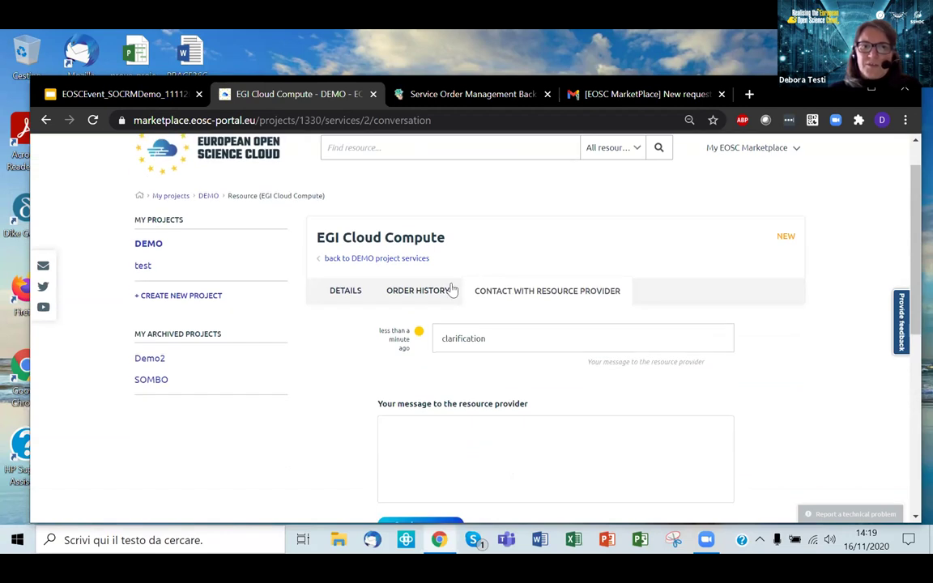
# Step: Switch to SOMBO and reload the pending service orders list
pyautogui.click(420, 96)
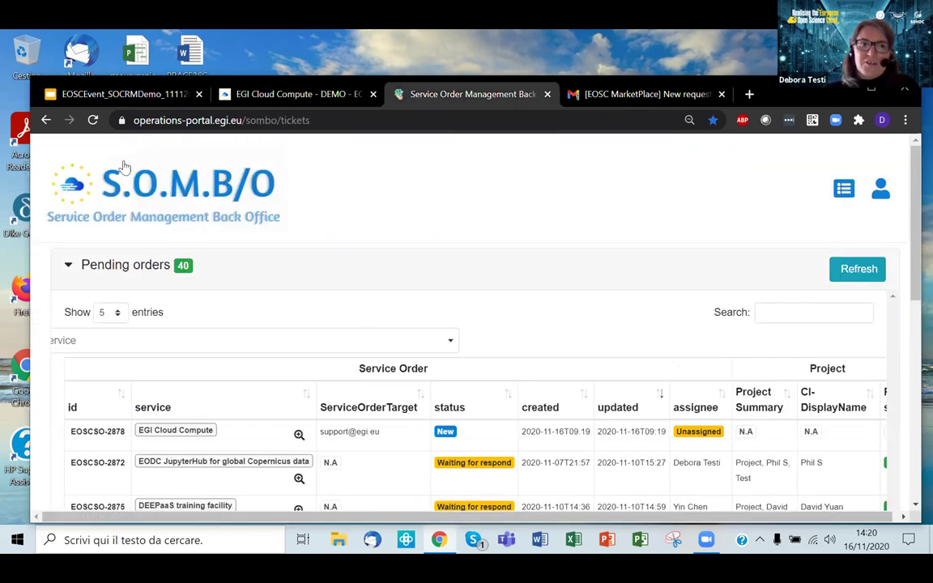
pyautogui.click(137, 188)
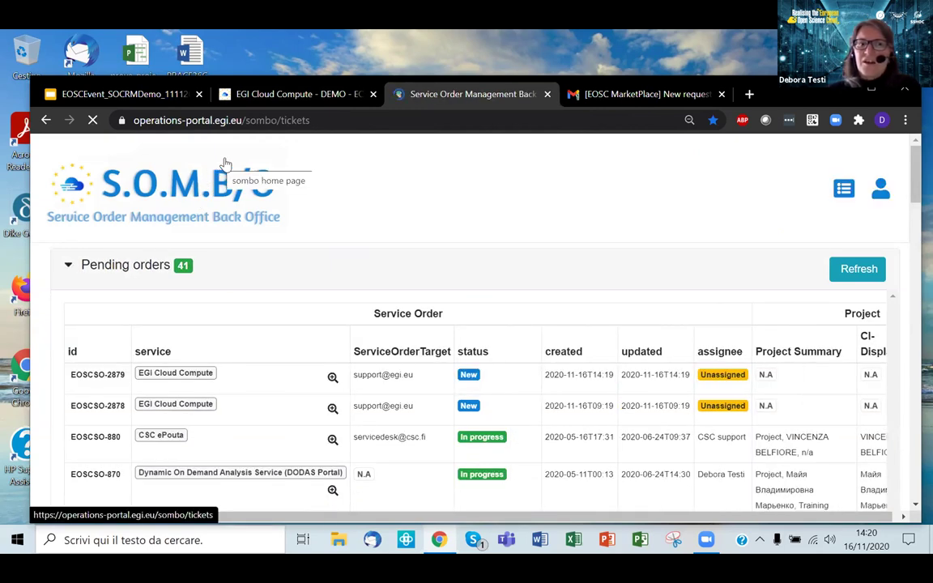
pyautogui.scroll(-1, 580, 207)
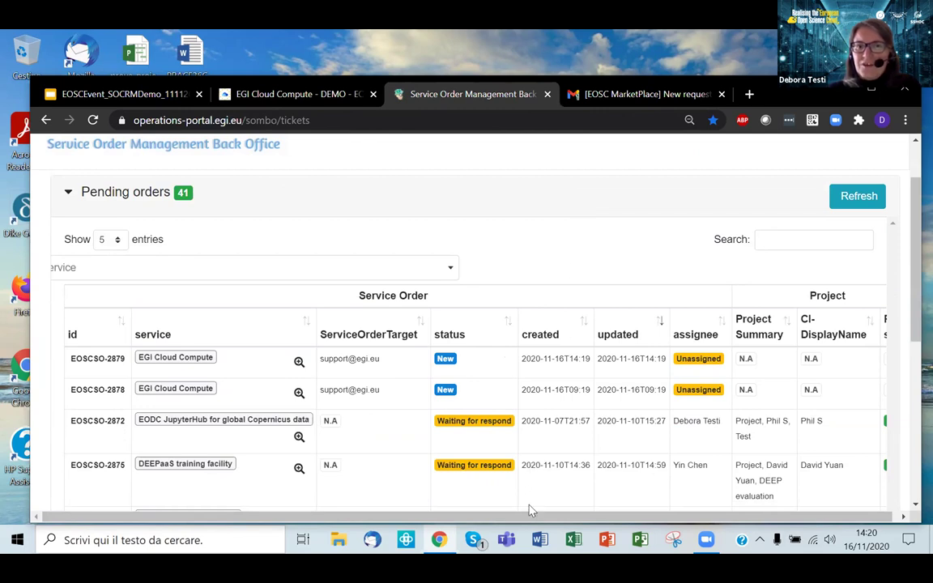
pyautogui.moveTo(534, 518); pyautogui.dragTo(495, 513)
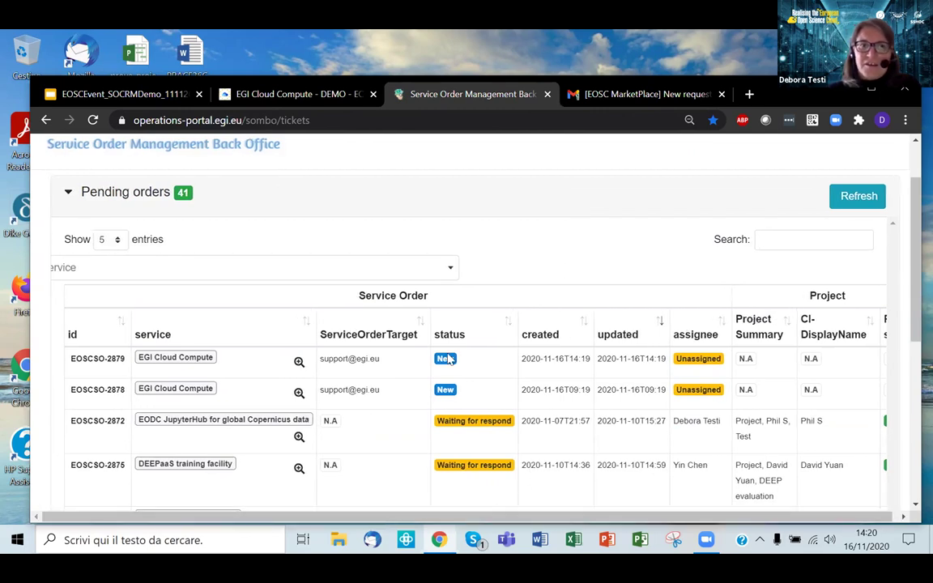
pyautogui.scroll(1, 448, 337)
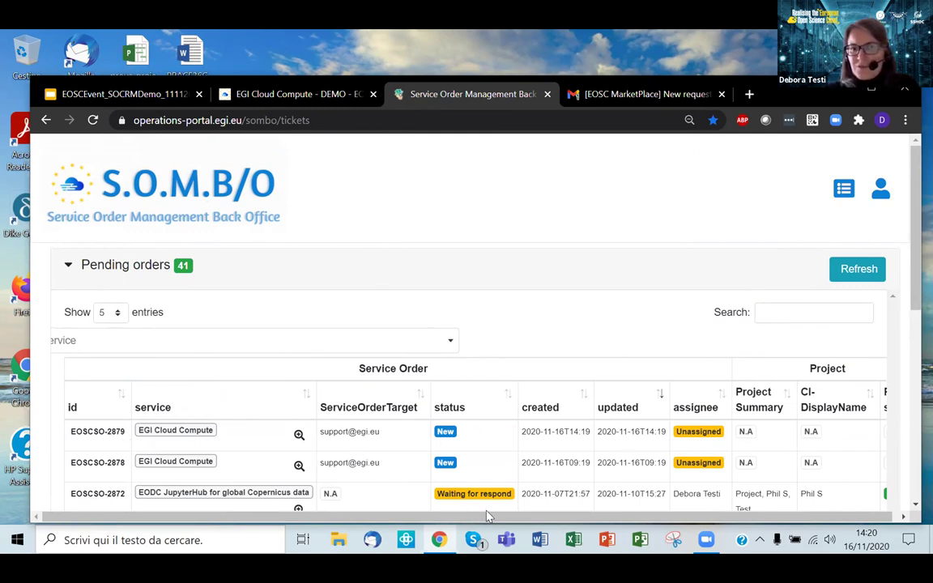
pyautogui.moveTo(539, 519); pyautogui.dragTo(544, 521)
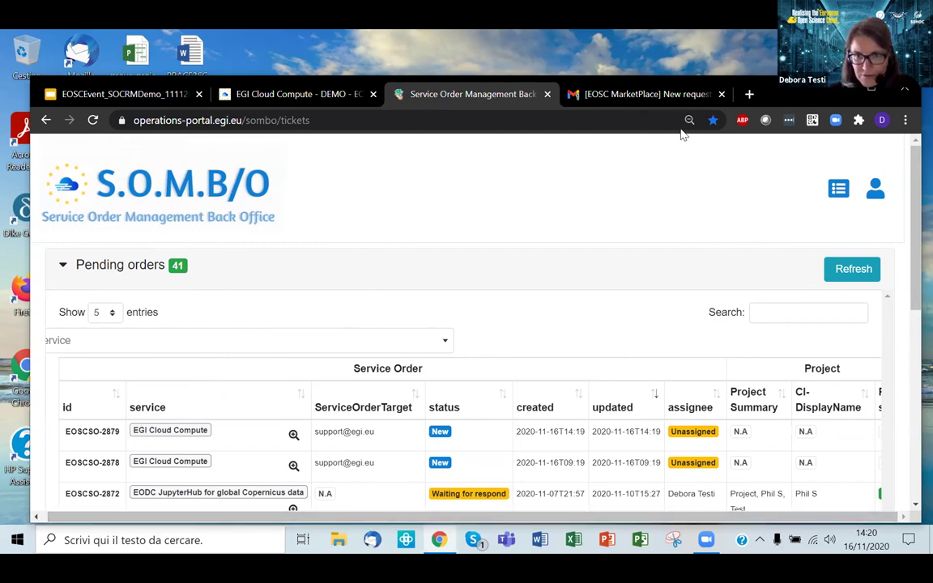
# Step: Widen the window and zoom to 80% to show the full table, then bring up Actions for EOSCSO-2879
pyautogui.moveTo(780, 99); pyautogui.dragTo(754, 98)
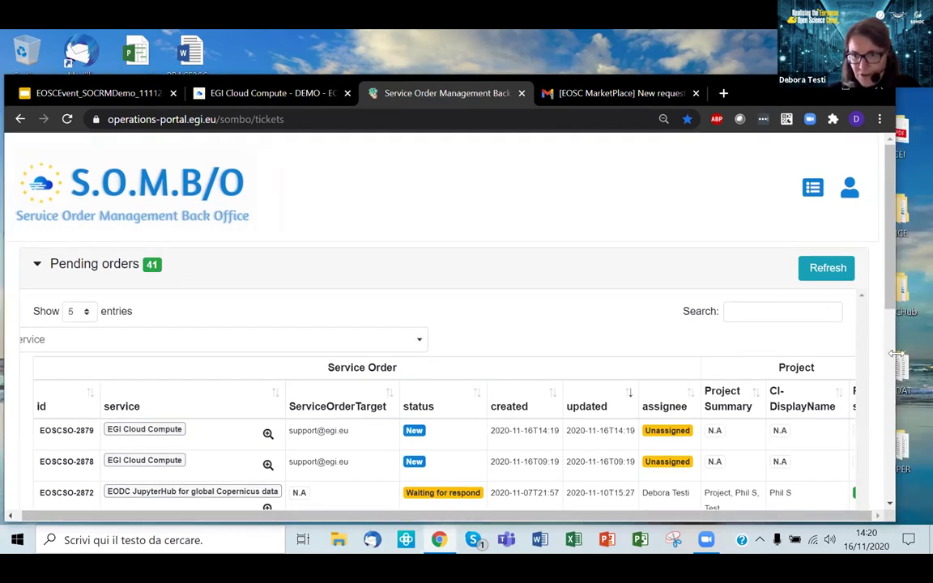
pyautogui.moveTo(896, 355); pyautogui.dragTo(932, 354)
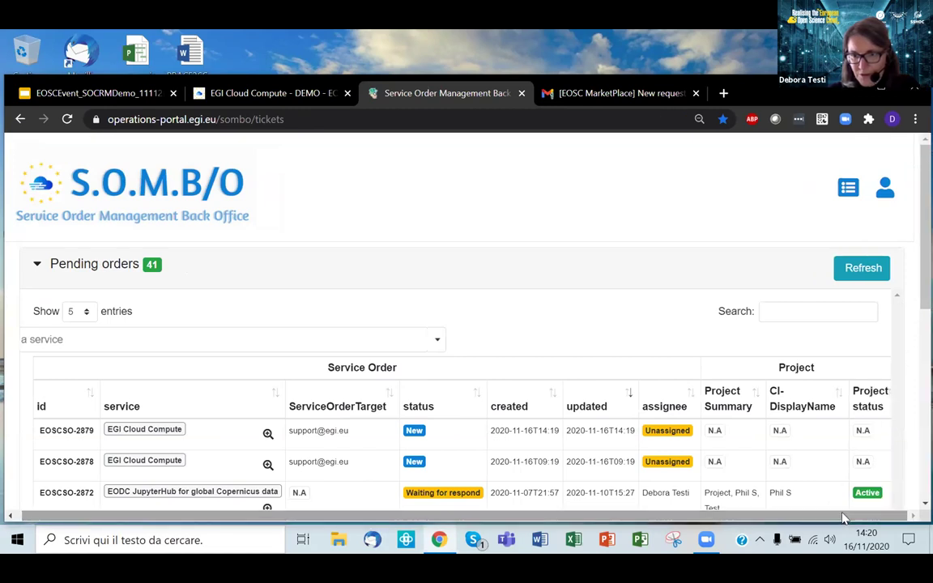
pyautogui.hotkey('ctrl', '-')
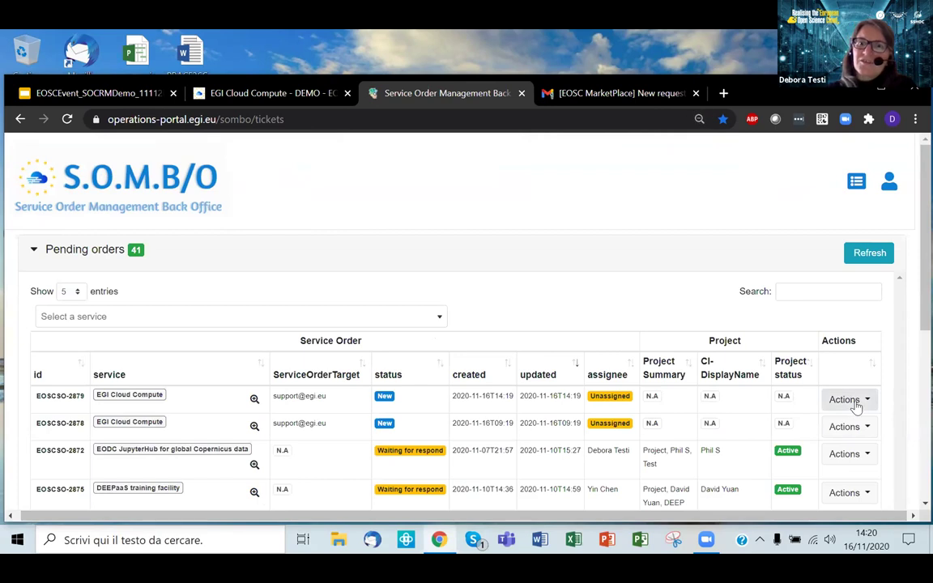
pyautogui.click(845, 400)
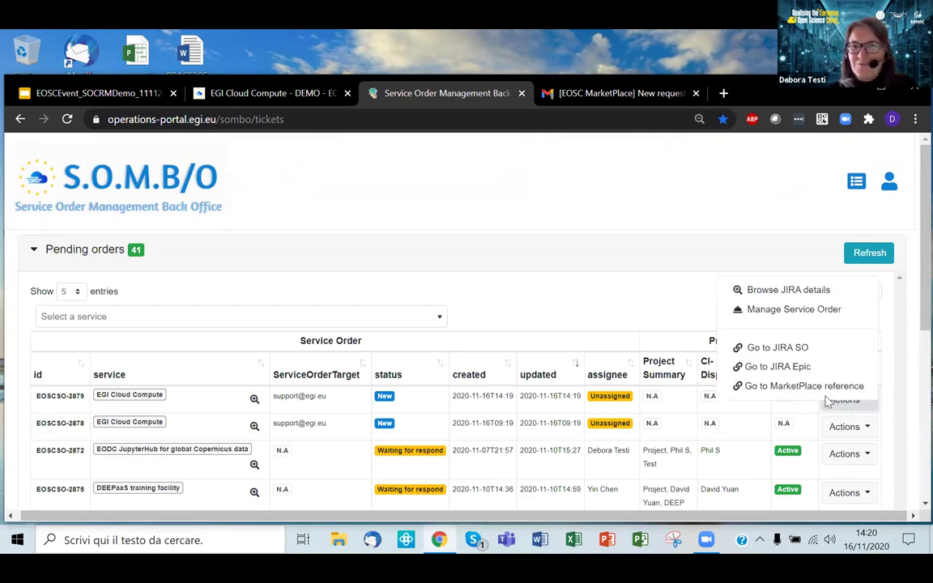
# Step: Open Manage Service Order for EOSCSO-2879 and review its user, project and service details
pyautogui.click(835, 309)
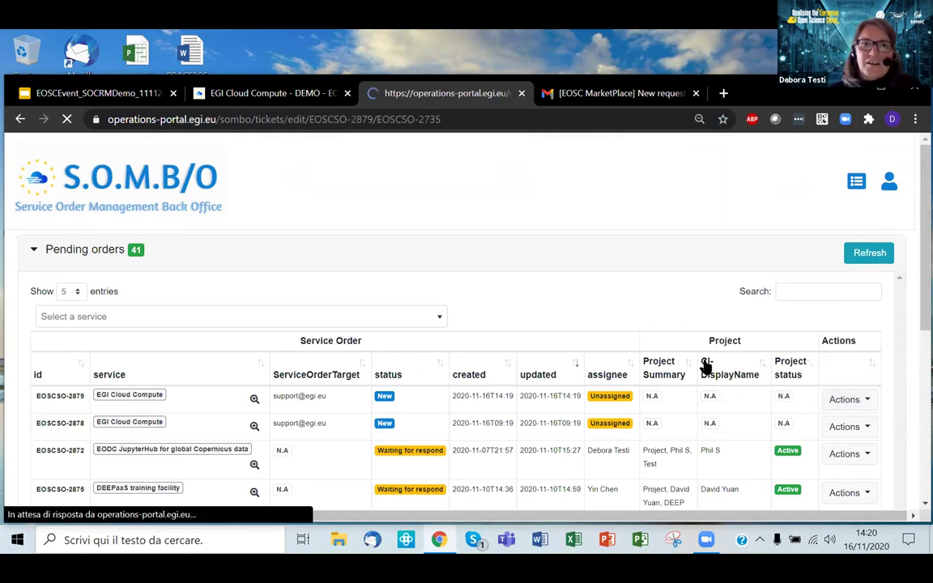
pyautogui.scroll(-3, 706, 367)
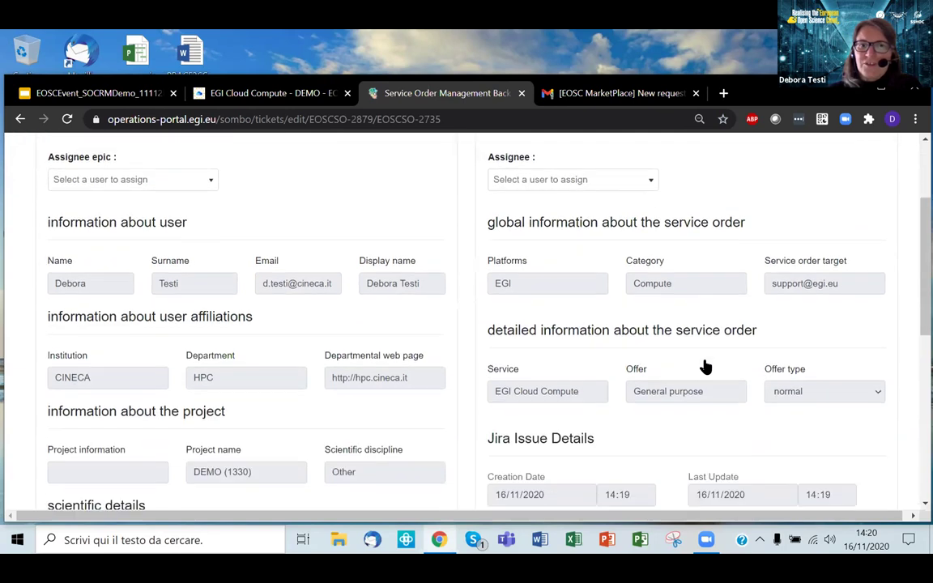
pyautogui.scroll(-3, 706, 367)
pyautogui.scroll(3, 706, 367)
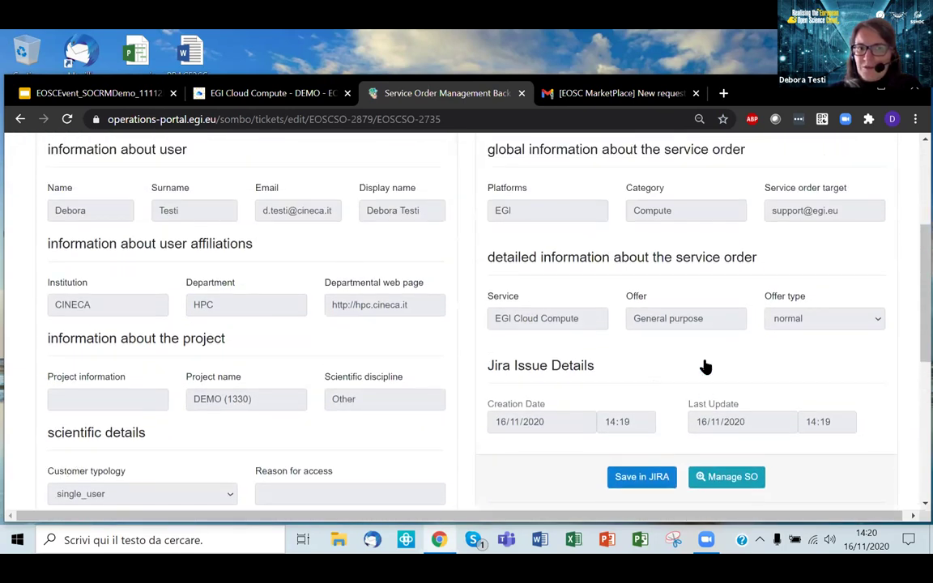
pyautogui.scroll(1, 706, 367)
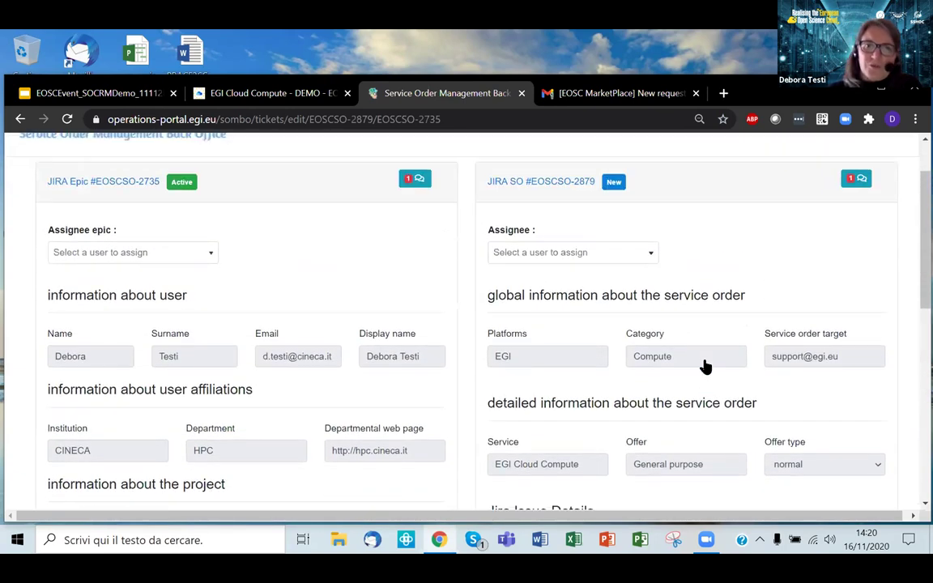
pyautogui.scroll(1, 713, 369)
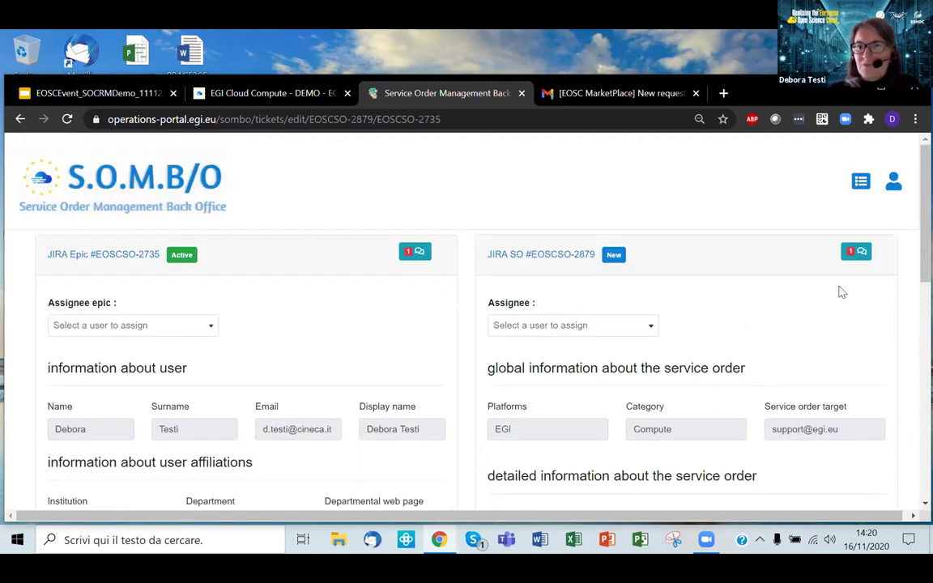
pyautogui.click(856, 252)
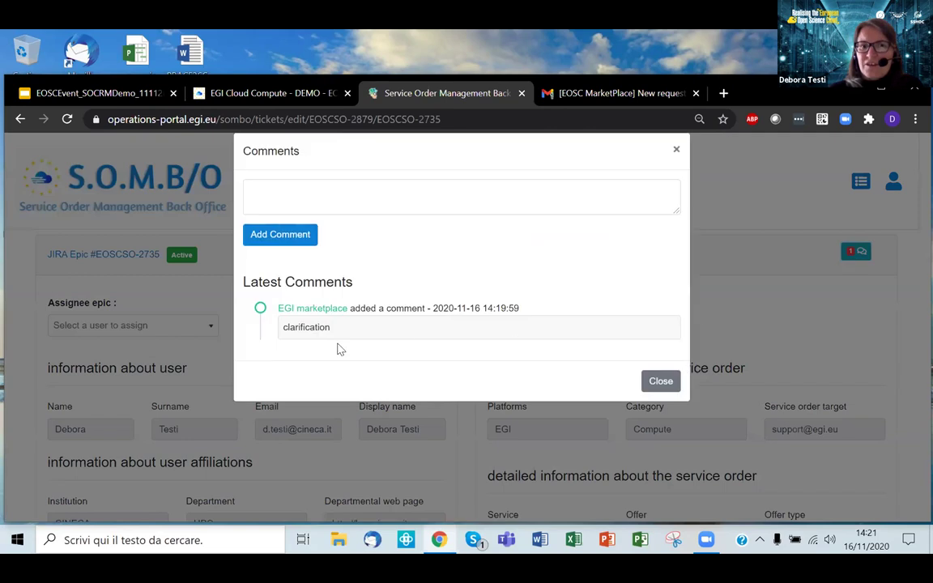
pyautogui.click(362, 205)
pyautogui.write('erply')
pyautogui.press('BackSpace')
pyautogui.press('BackSpace')
pyautogui.press('BackSpace')
pyautogui.press('BackSpace')
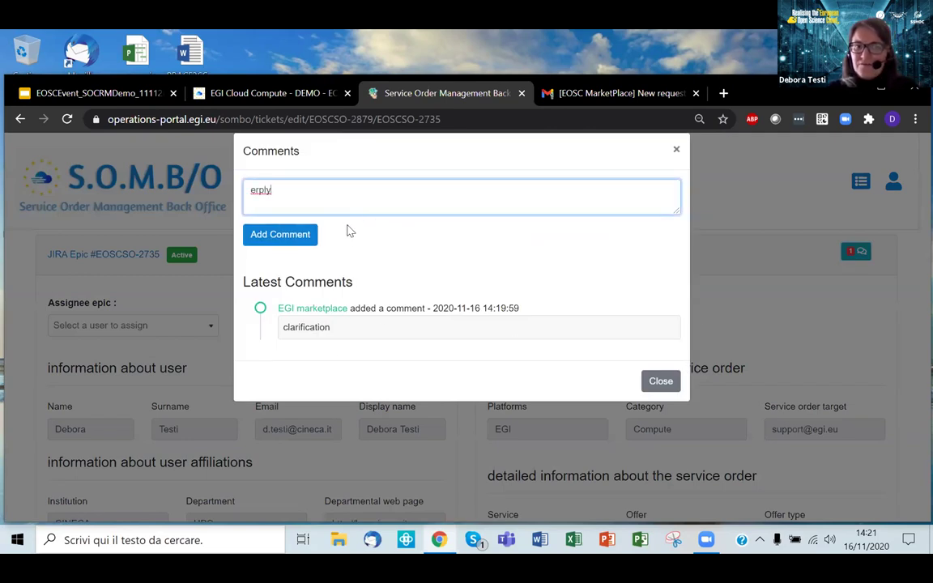
pyautogui.write('ply')
pyautogui.click(313, 235)
pyautogui.click(665, 179)
pyautogui.scroll(-3, 641, 270)
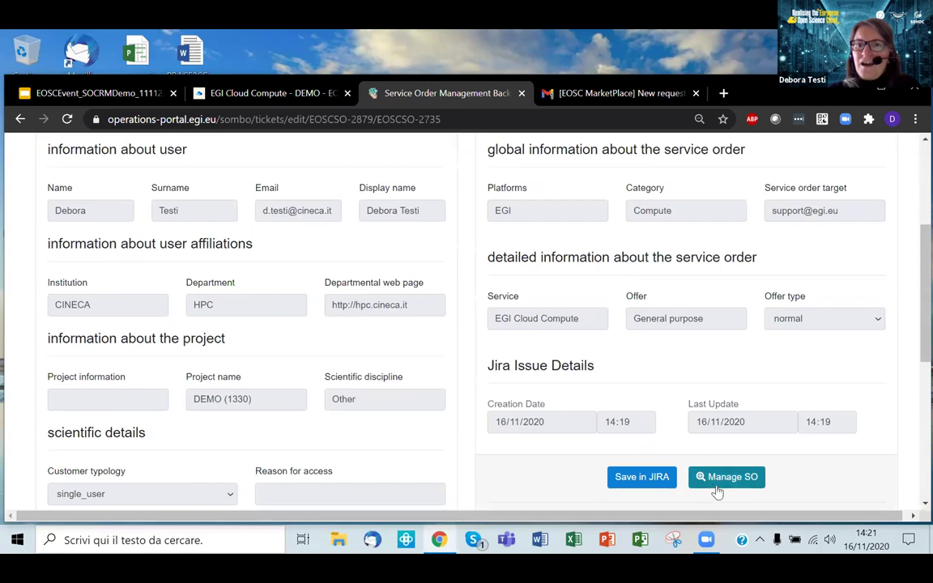
# Step: Open the EOSCSO-2879 detail page listing requested resources and start adding a provider
pyautogui.click(720, 478)
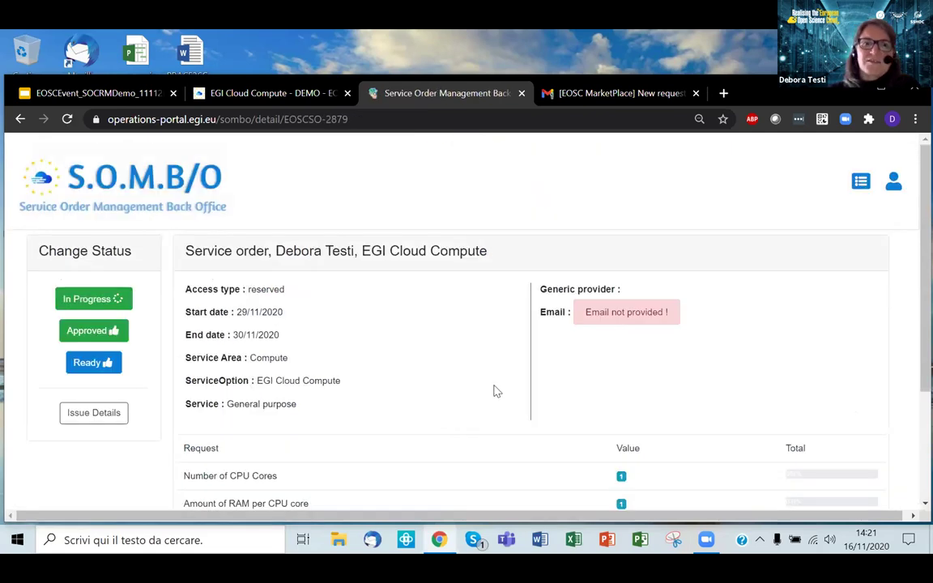
pyautogui.scroll(-2, 467, 351)
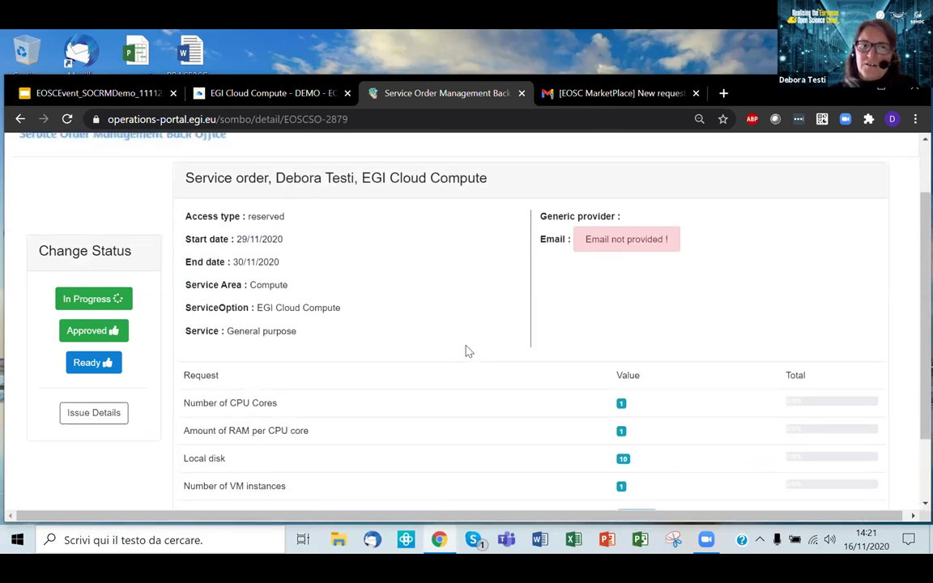
pyautogui.scroll(-2, 467, 351)
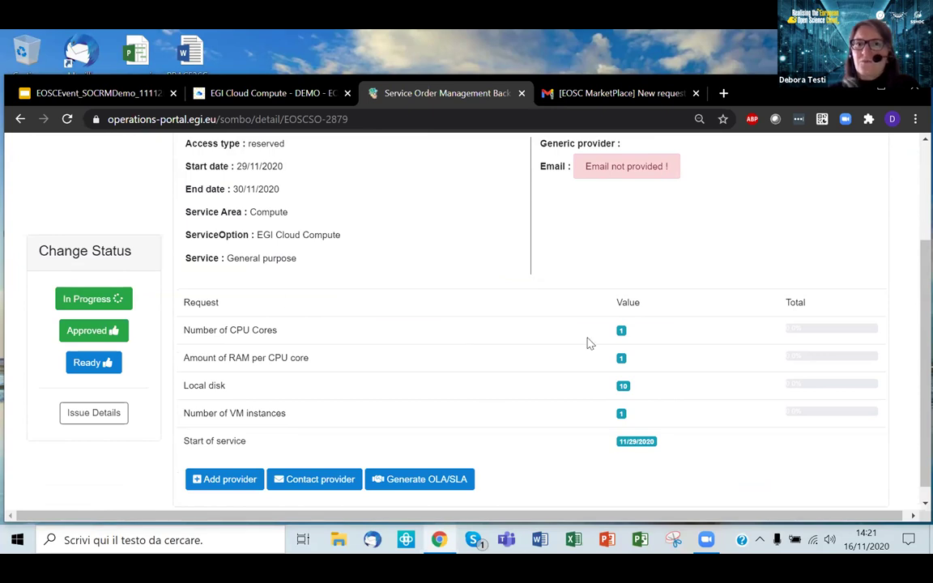
pyautogui.click(241, 483)
# Step: Enter the provider's contact e-mail, set CPU cores, RAM, VM instances and local disk to 1, and save
pyautogui.click(499, 208)
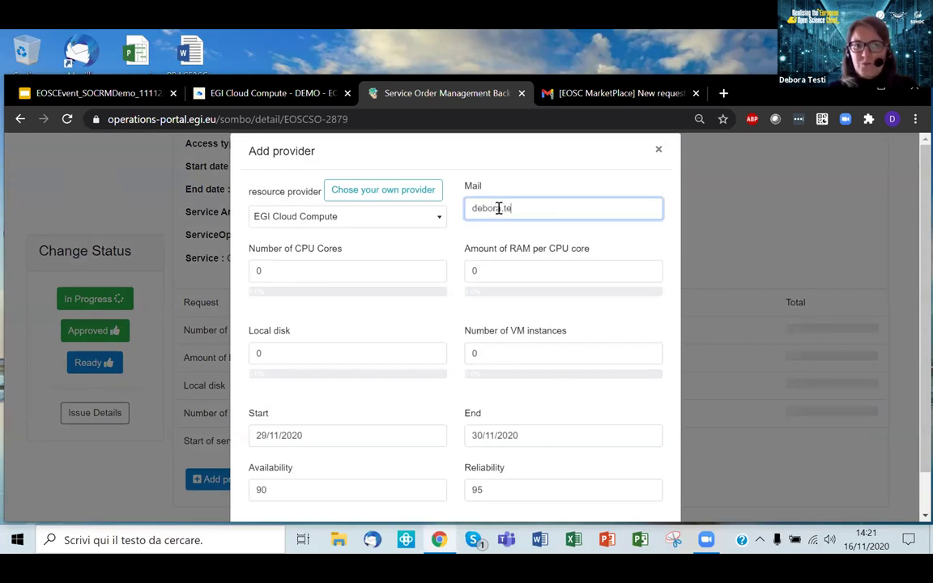
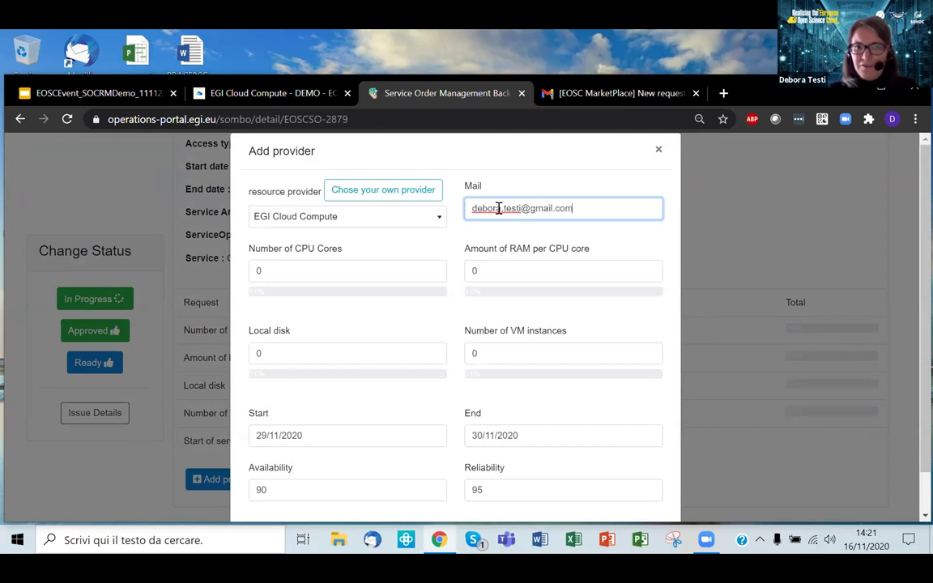
pyautogui.click(343, 268)
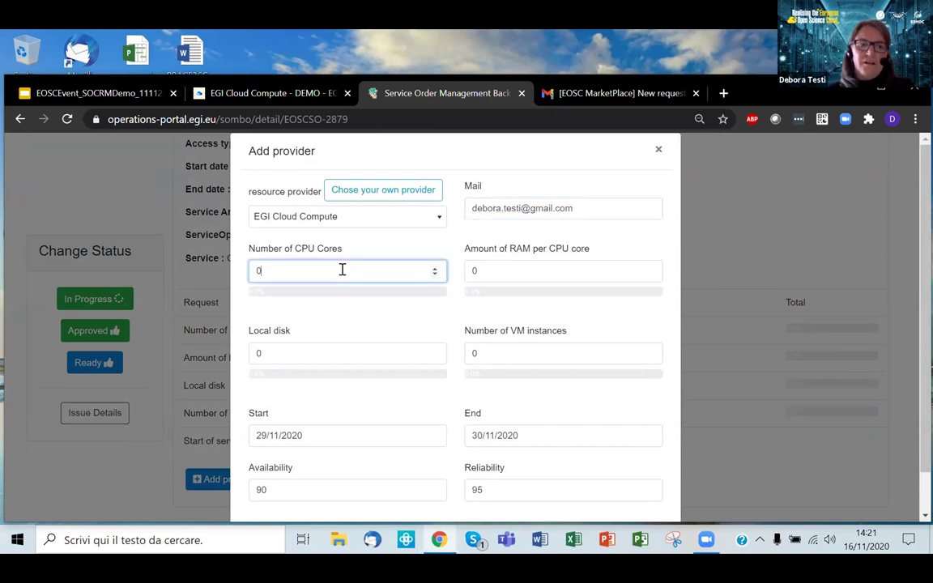
pyautogui.click(437, 268)
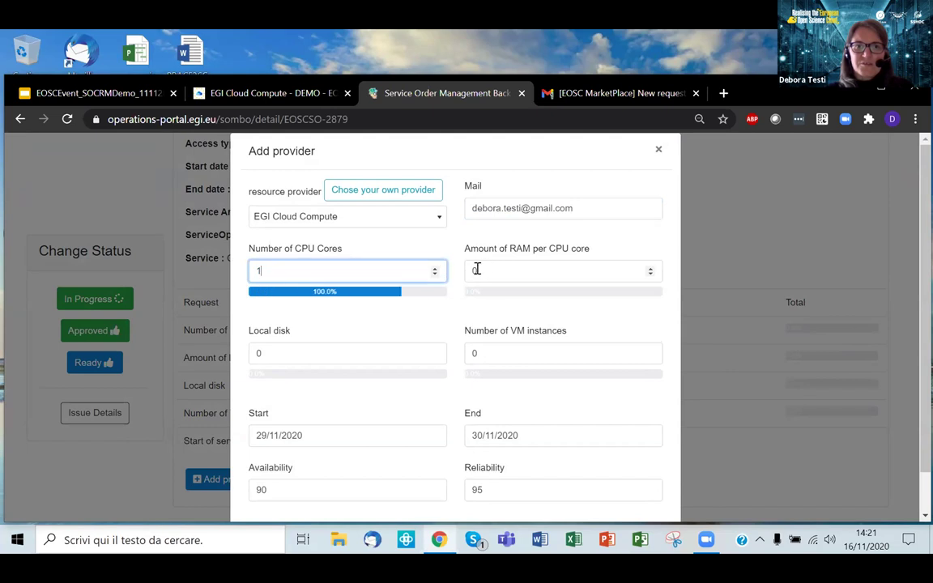
pyautogui.doubleClick(477, 271)
pyautogui.write('1')
pyautogui.doubleClick(477, 353)
pyautogui.write('1')
pyautogui.doubleClick(308, 357)
pyautogui.write('1')
pyautogui.scroll(-1, 365, 433)
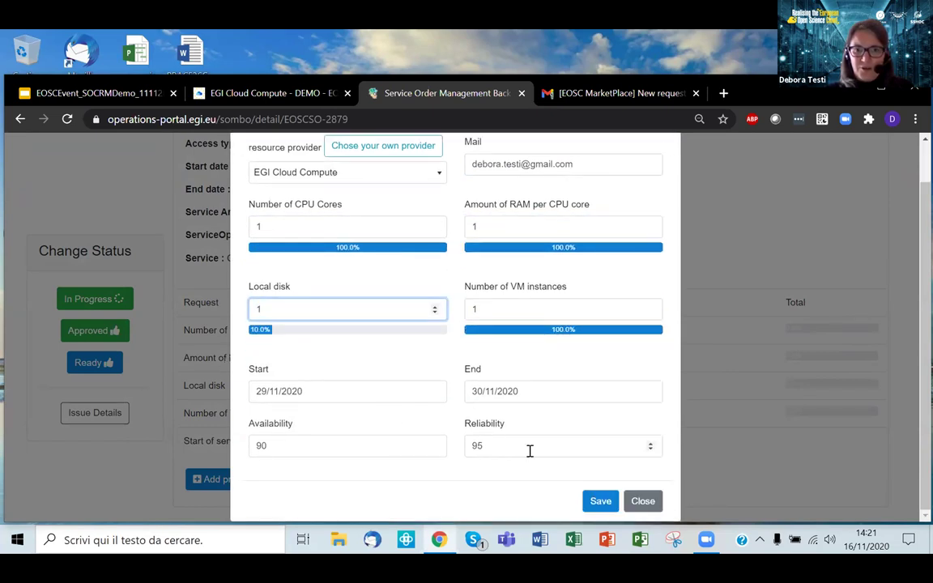
pyautogui.click(593, 502)
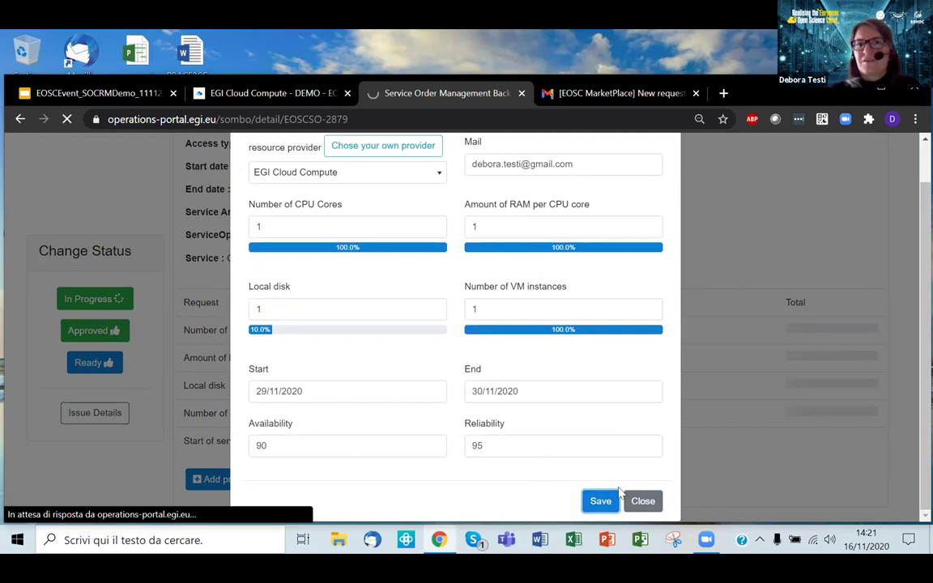
pyautogui.scroll(-5, 645, 361)
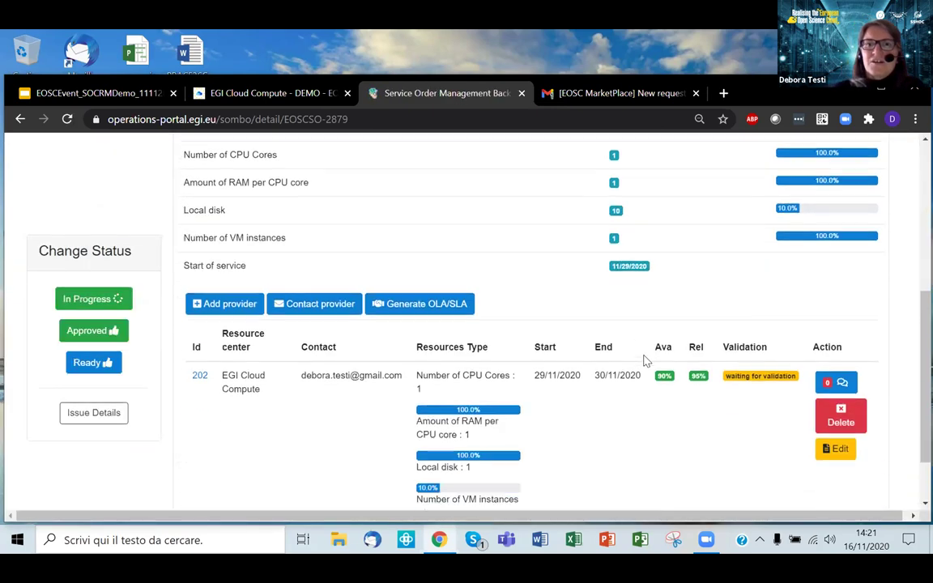
# Step: Scroll past the new provider entry and bring up the EOSC MarketPlace resource-request email in Gmail
pyautogui.scroll(-1, 646, 362)
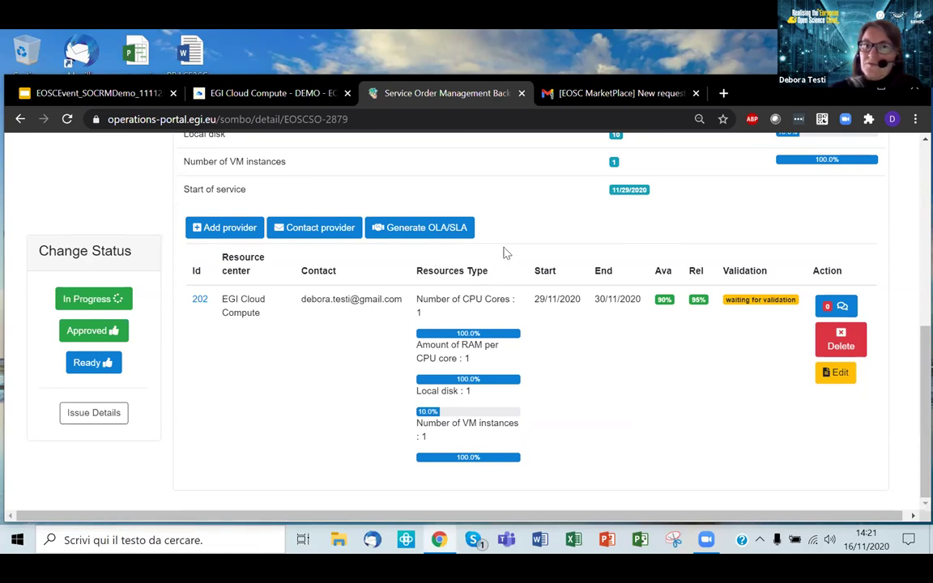
pyautogui.click(548, 98)
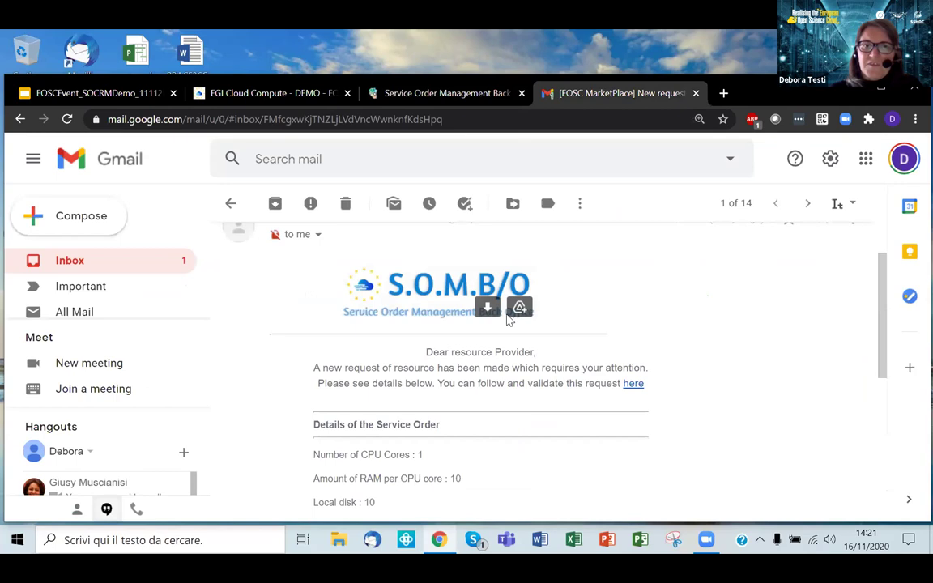
# Step: Read through the SOMBO new-request email and follow its 'here' link to the service order
pyautogui.scroll(2, 509, 322)
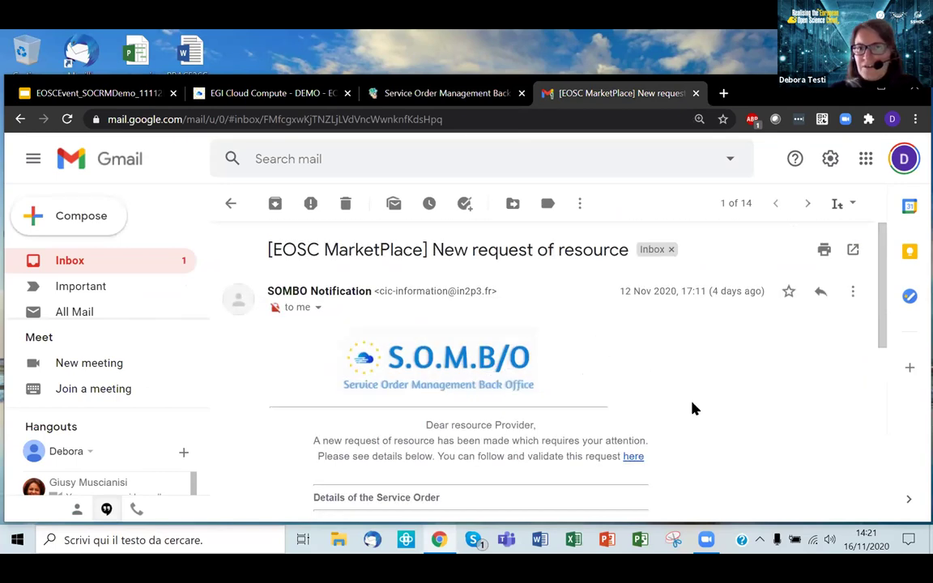
pyautogui.scroll(-2, 693, 409)
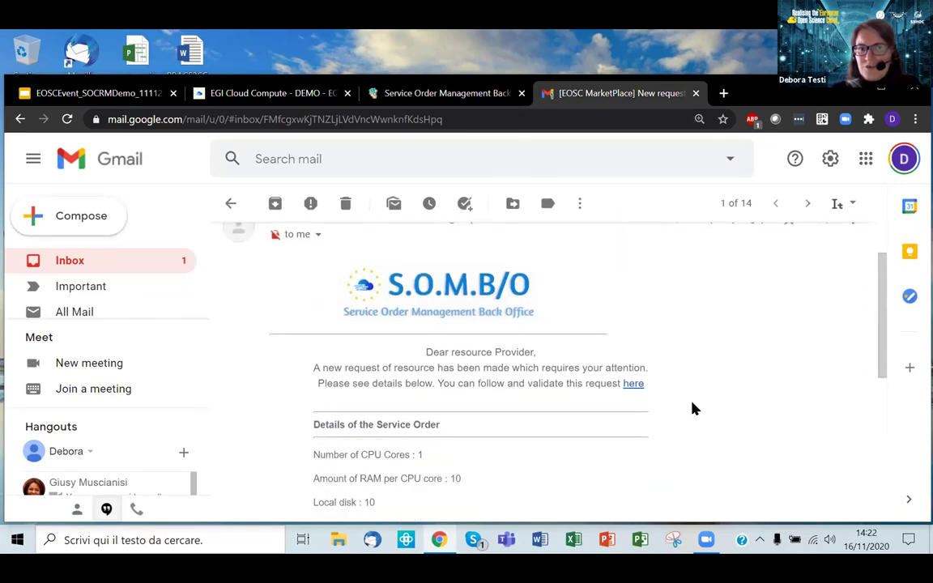
pyautogui.scroll(2, 693, 409)
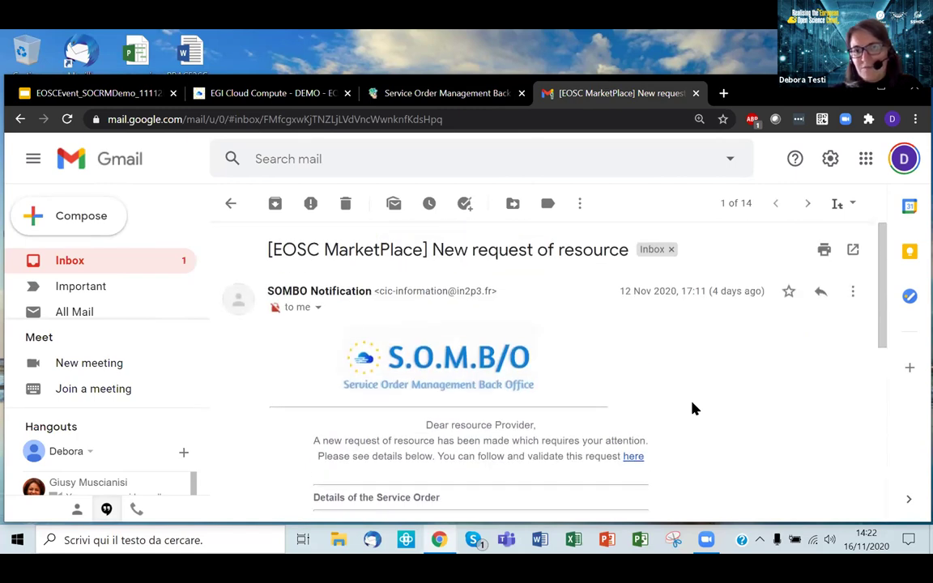
pyautogui.scroll(-1, 693, 409)
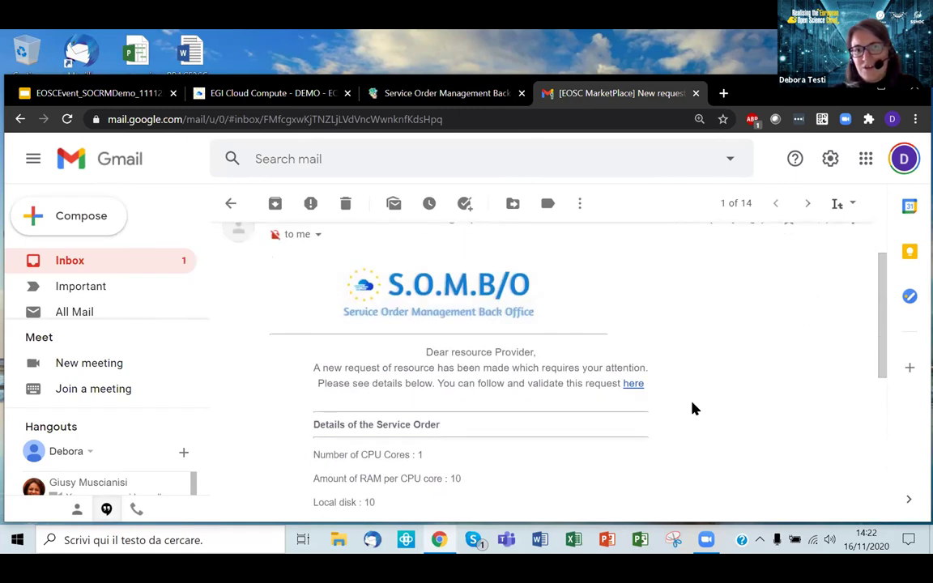
pyautogui.click(634, 386)
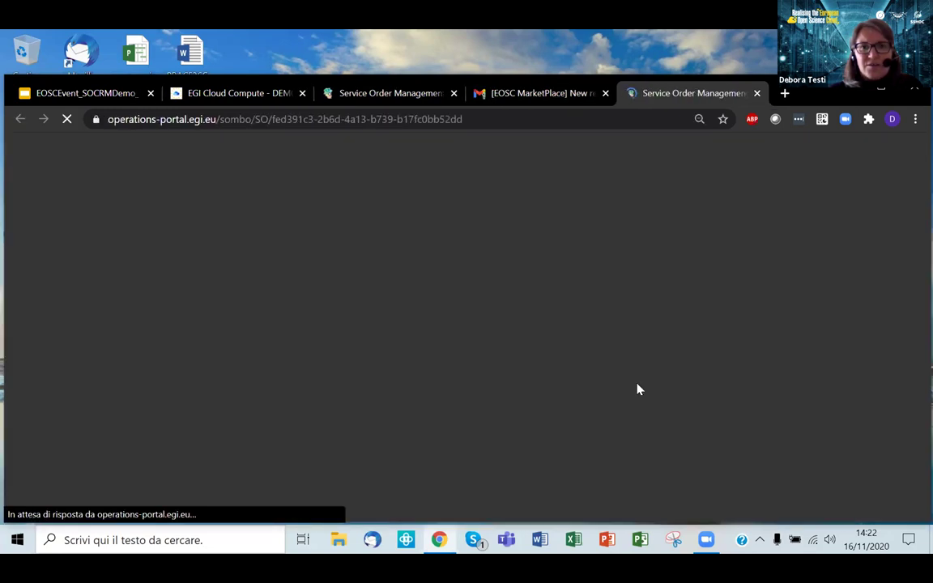
# Step: Send the message 'send' to the EOSC order management team from the service order page
pyautogui.scroll(-1, 637, 384)
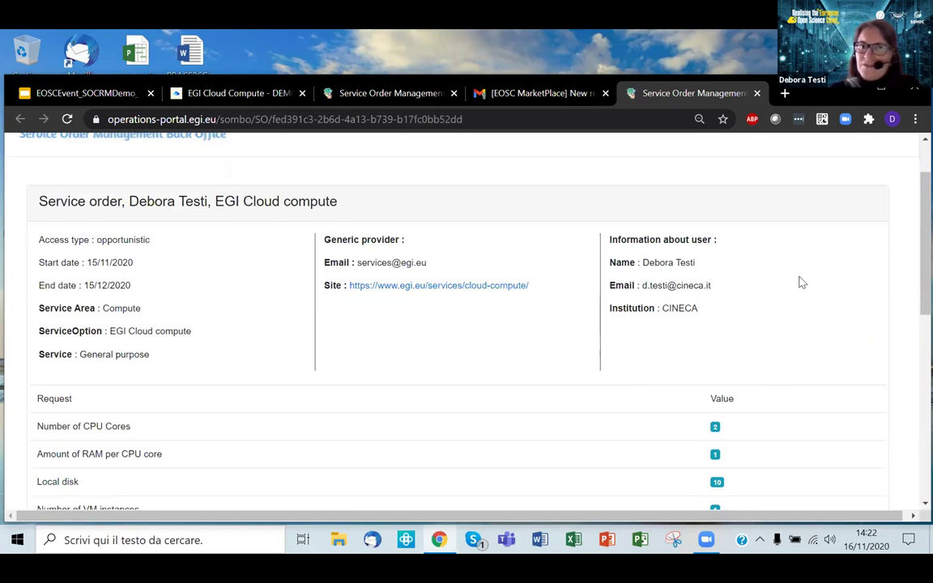
pyautogui.scroll(-2, 800, 282)
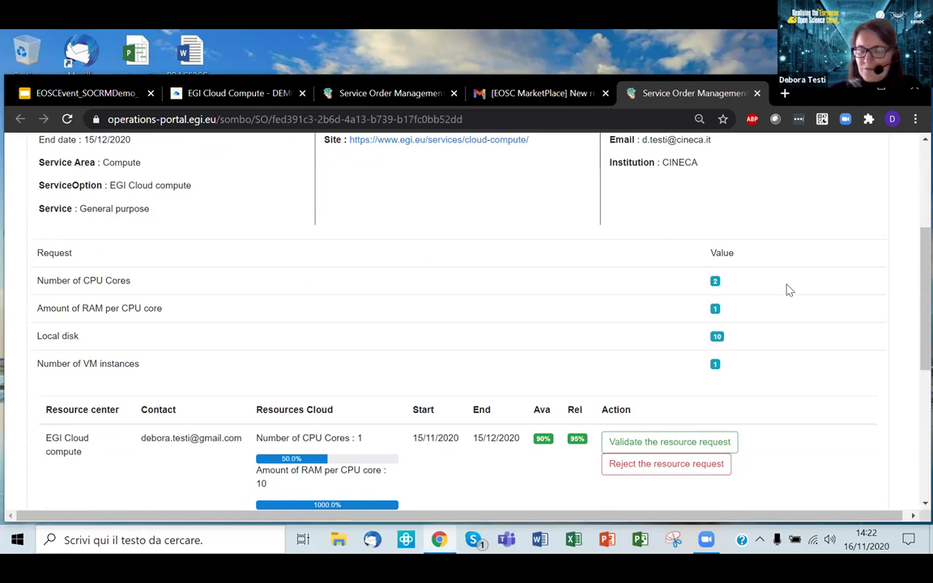
pyautogui.scroll(-2, 793, 281)
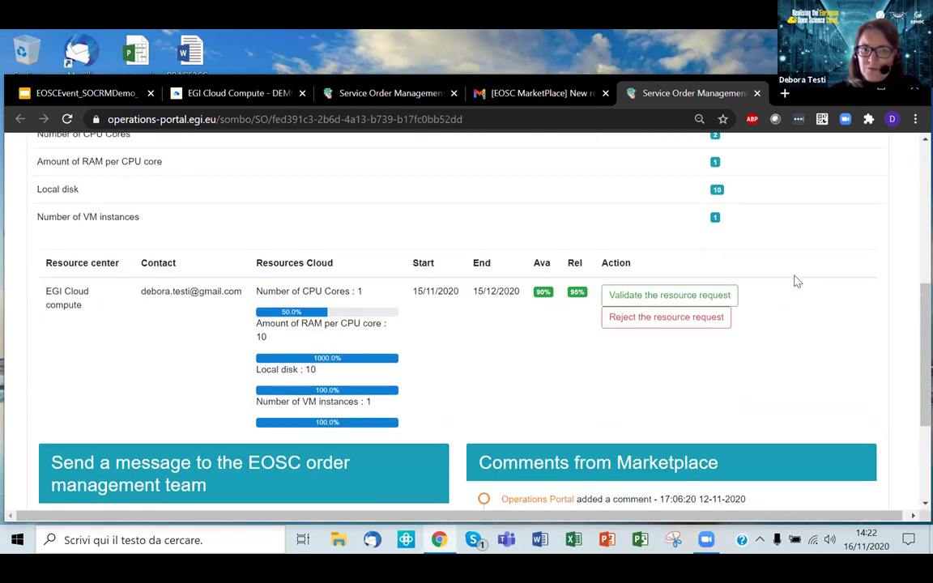
pyautogui.scroll(-2, 797, 281)
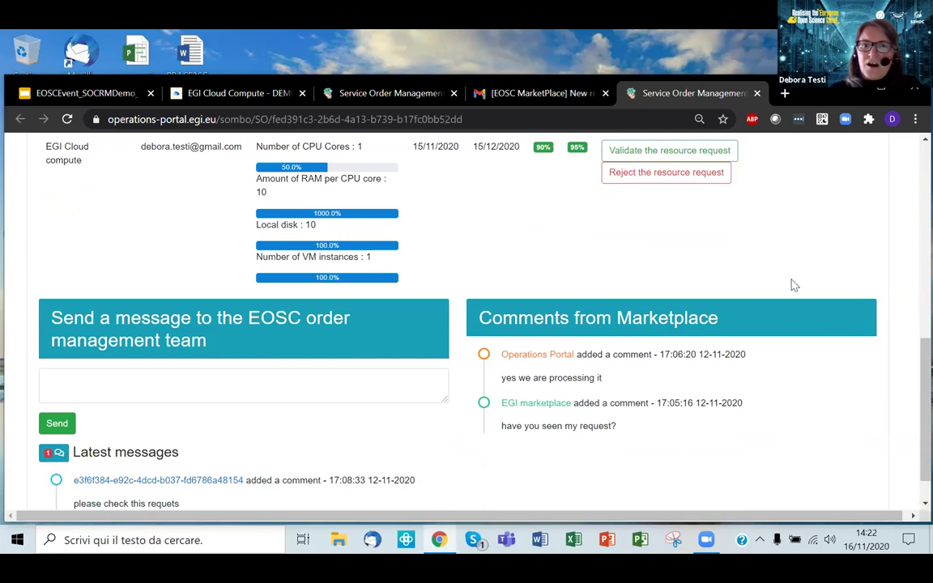
pyautogui.scroll(-1, 793, 285)
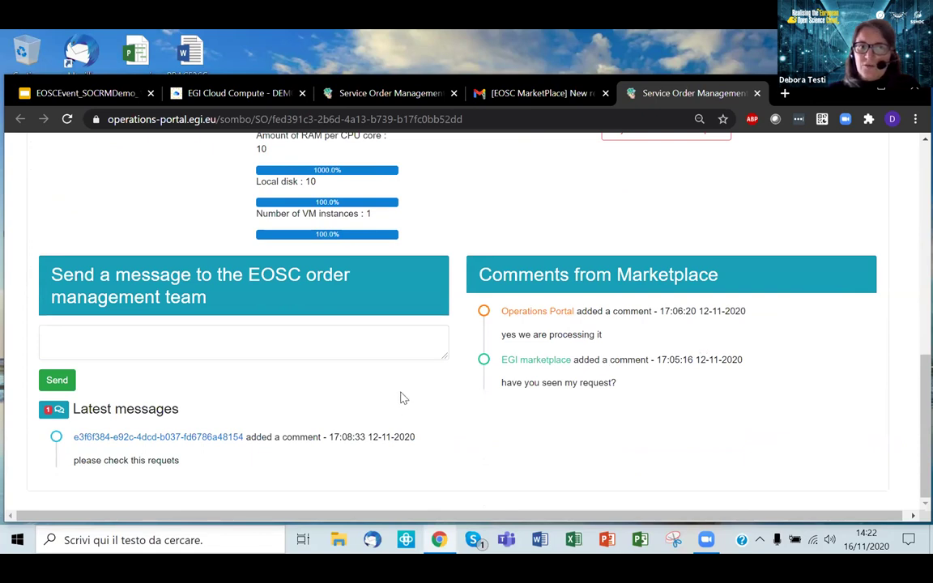
pyautogui.click(388, 352)
pyautogui.write('send')
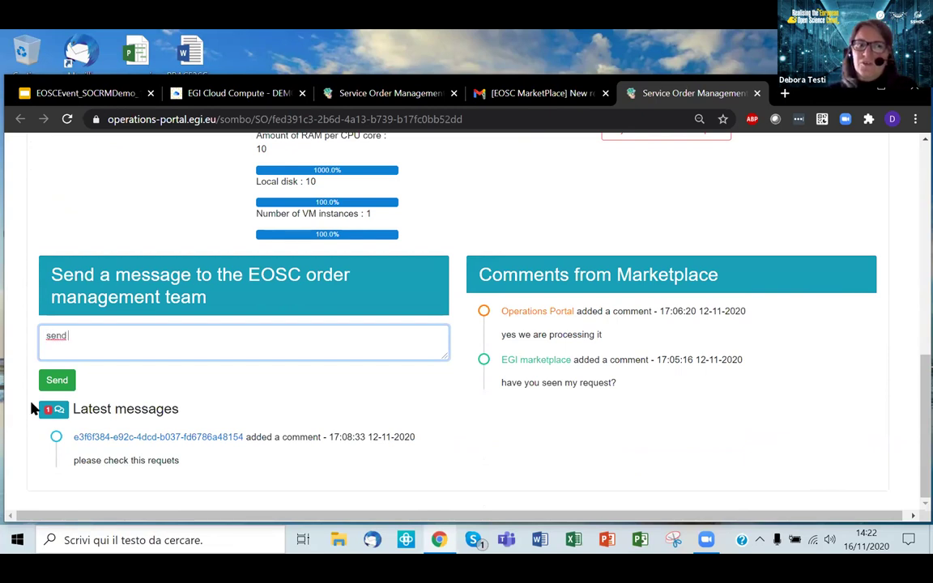
pyautogui.click(55, 383)
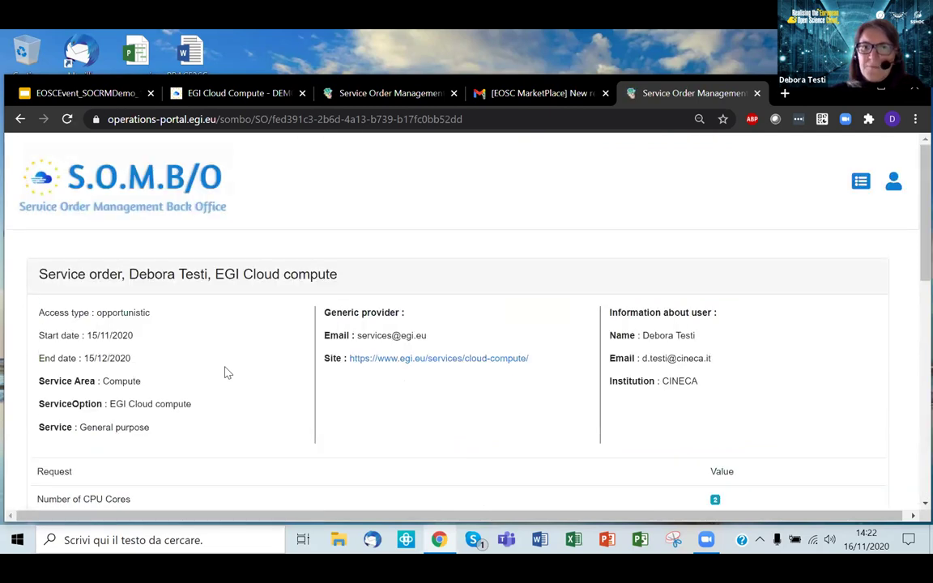
# Step: Open approved ticket EOSCSO-2879 for editing, then go to the EGI Cloud Compute marketplace order
pyautogui.scroll(-2, 227, 373)
pyautogui.scroll(-3, 227, 372)
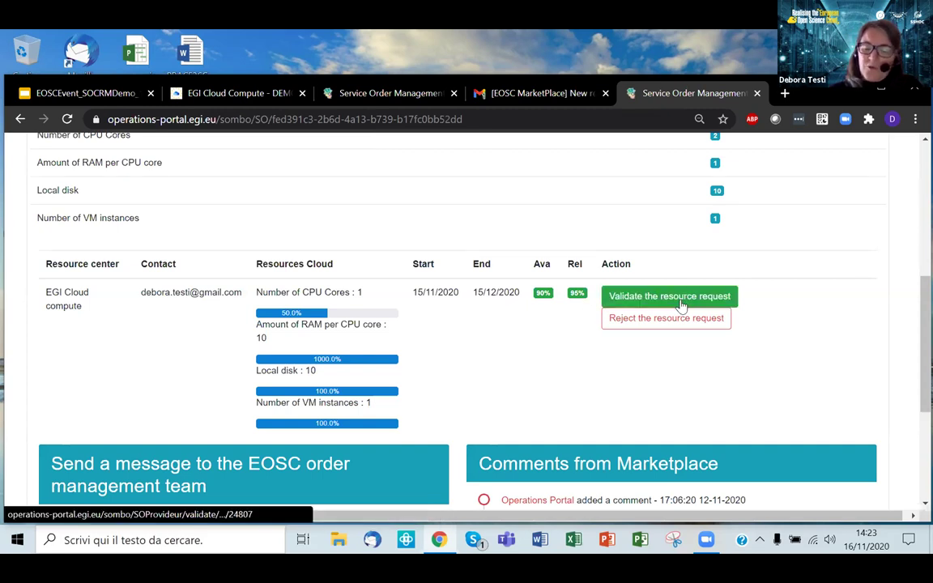
pyautogui.scroll(5, 682, 306)
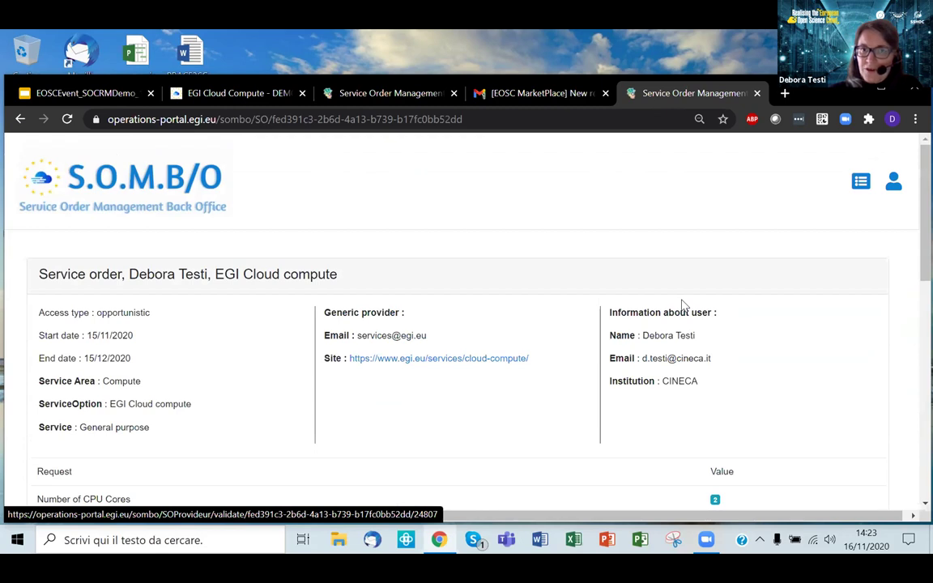
pyautogui.click(410, 98)
pyautogui.click(112, 328)
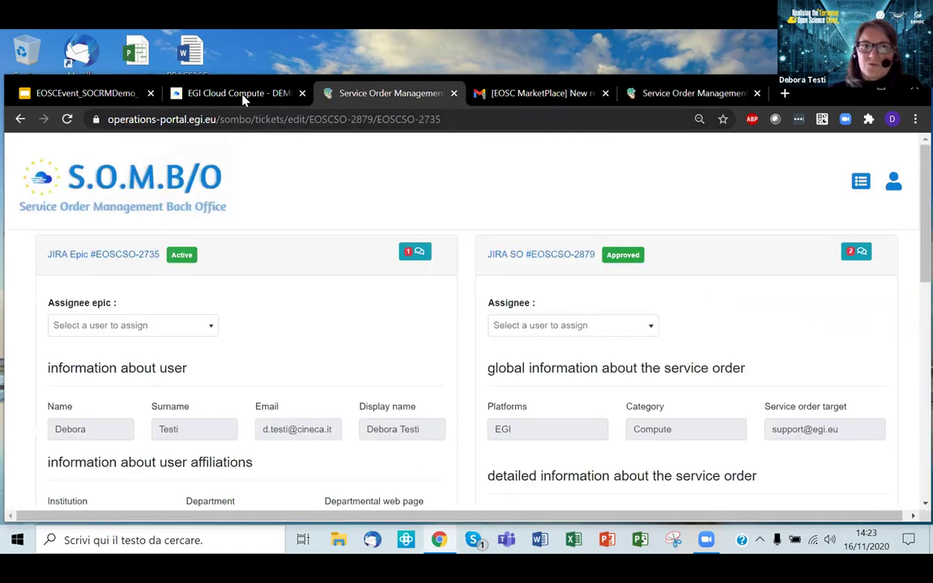
pyautogui.click(245, 98)
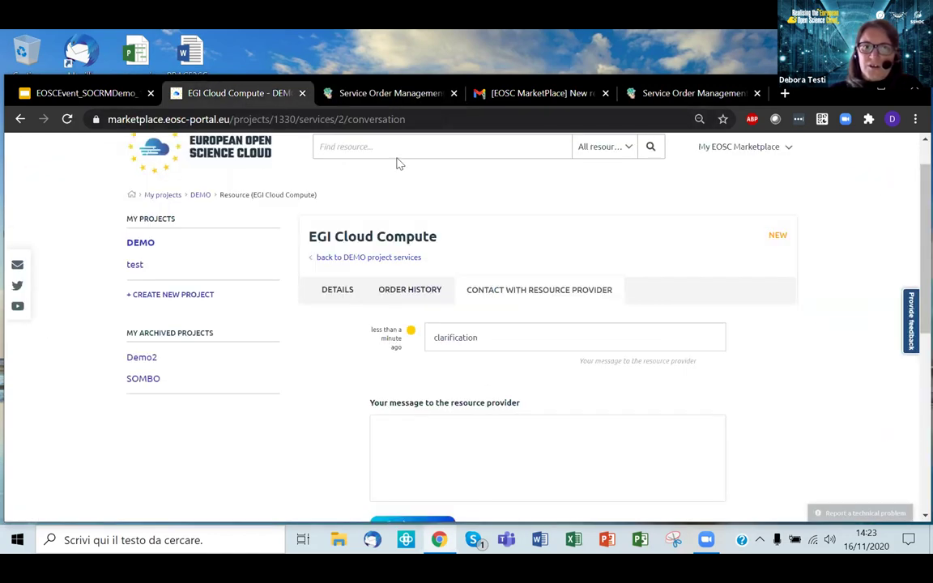
# Step: Open the DEMO project's EGI Cloud Compute order and highlight its Being Processed status
pyautogui.click(148, 288)
pyautogui.click(362, 403)
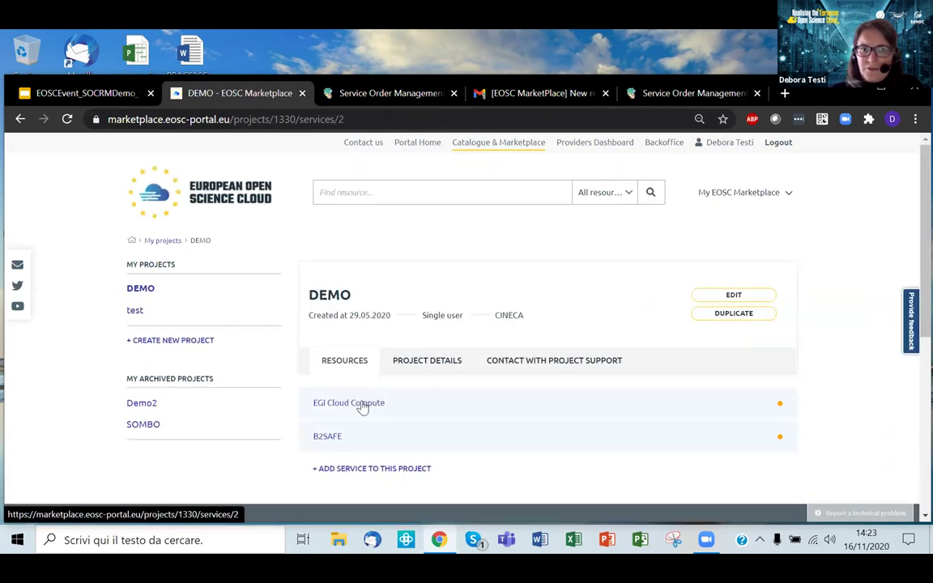
pyautogui.moveTo(711, 284); pyautogui.dragTo(806, 298)
pyautogui.click(787, 302)
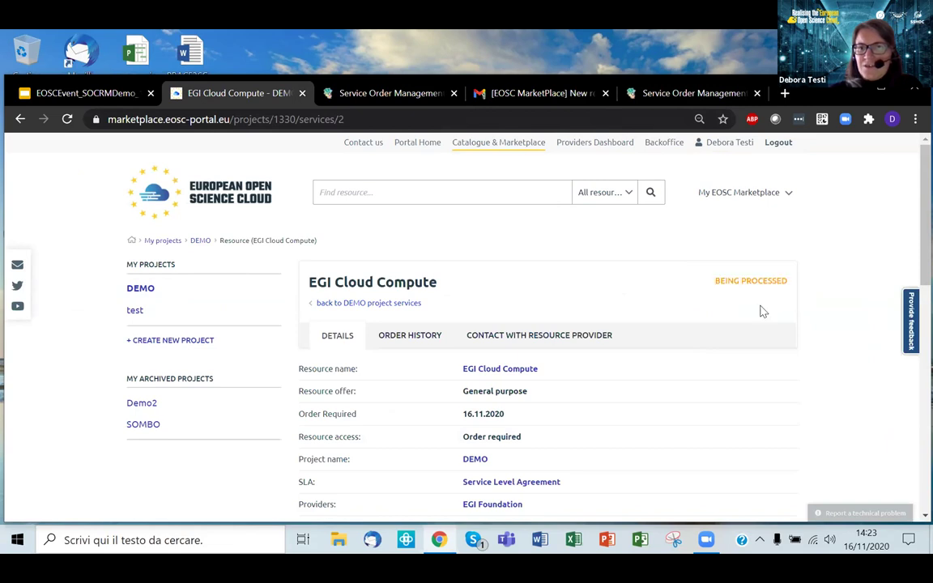
pyautogui.scroll(-1, 763, 310)
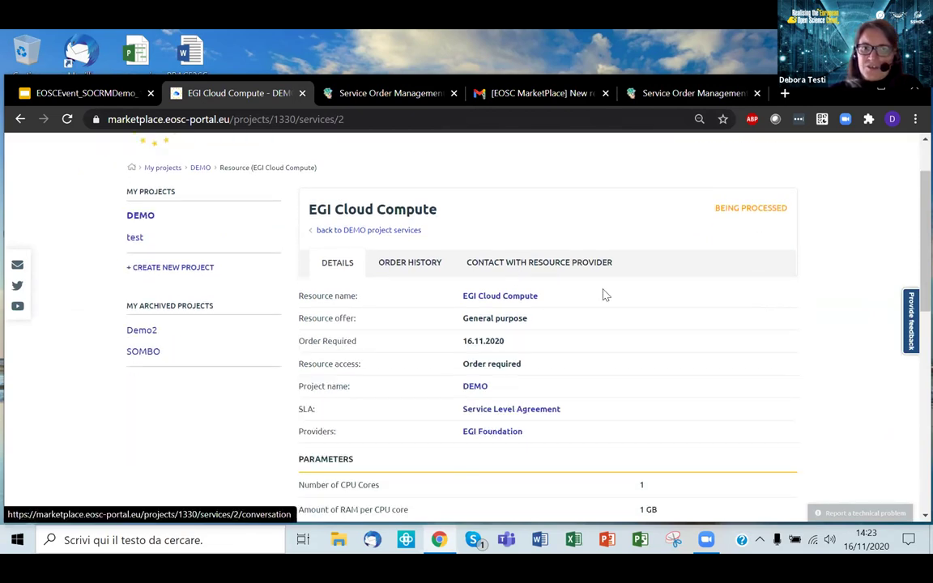
# Step: Review the conversation with the resource provider, then go back to the order's details
pyautogui.click(582, 264)
pyautogui.scroll(-1, 581, 264)
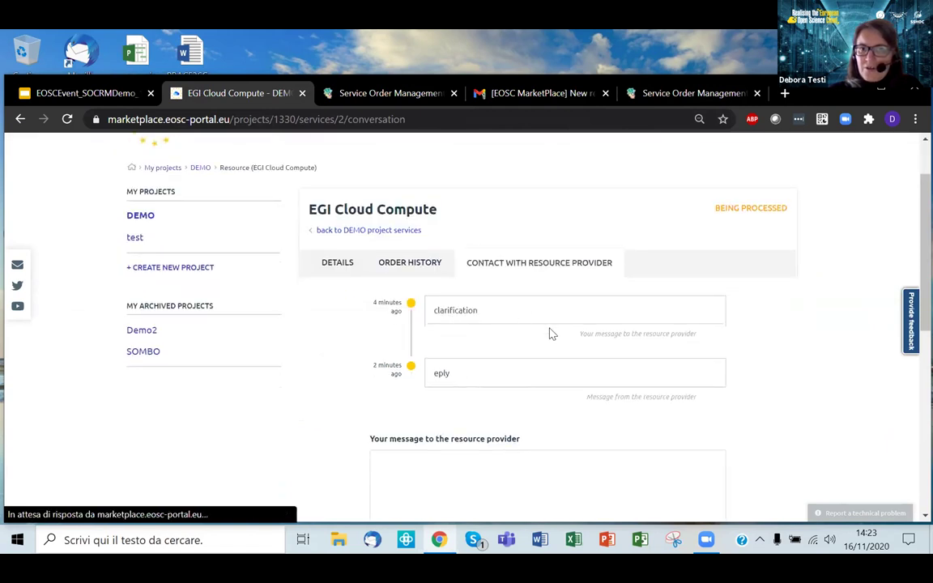
pyautogui.scroll(-3, 550, 332)
pyautogui.scroll(4, 387, 327)
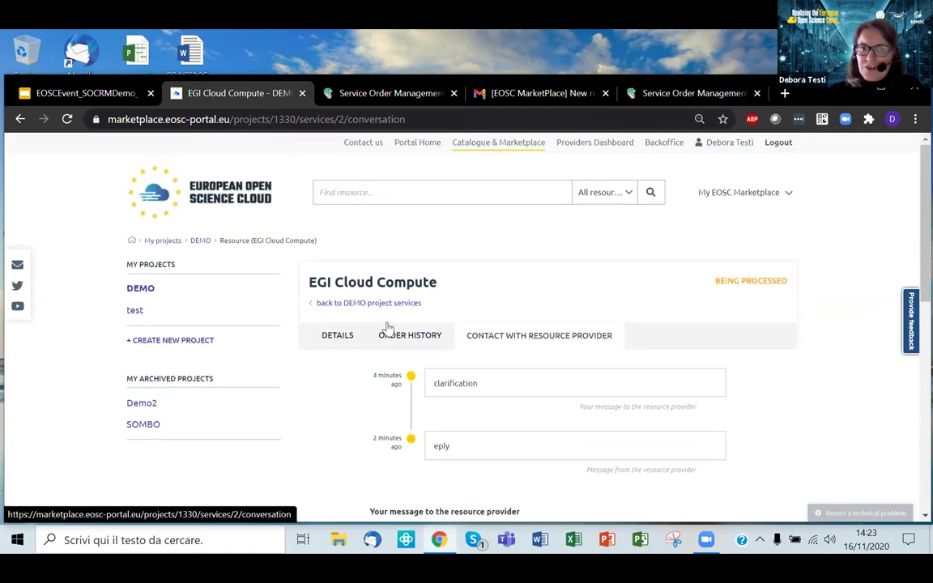
pyautogui.click(348, 339)
pyautogui.scroll(-3, 688, 338)
pyautogui.scroll(-3, 688, 337)
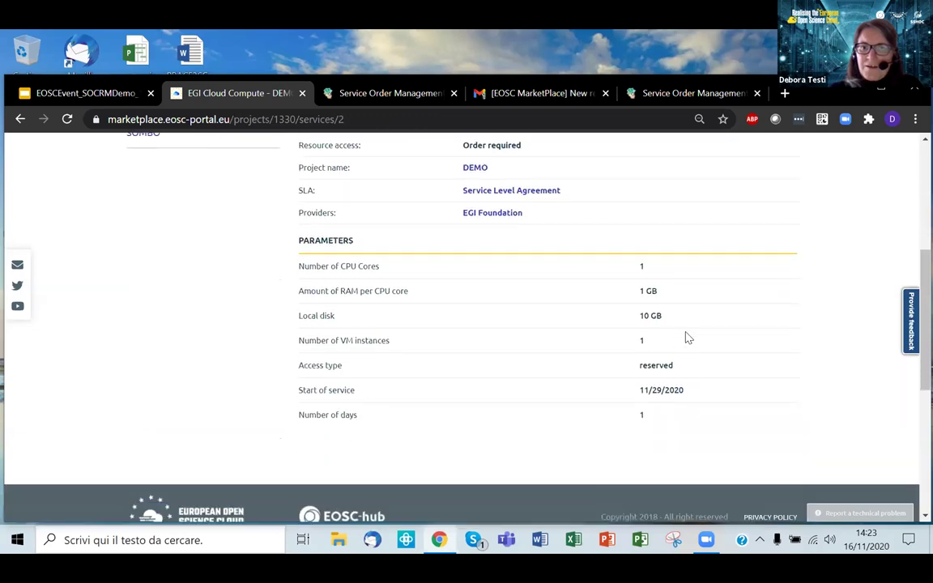
pyautogui.scroll(3, 688, 338)
pyautogui.scroll(2, 687, 338)
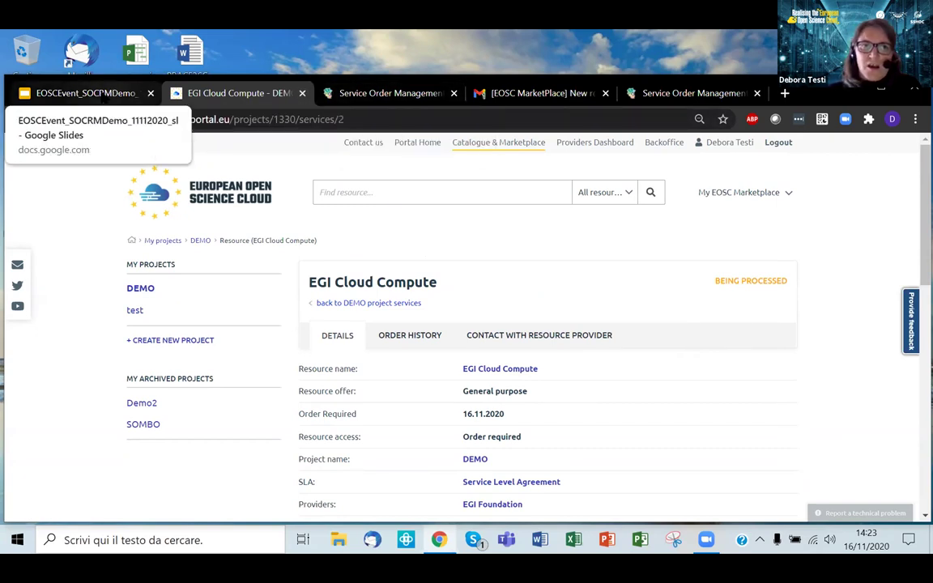
# Step: Present the demo deck full screen with Ctrl+F5 and advance to slide 6, 'Some statistics'
pyautogui.click(104, 95)
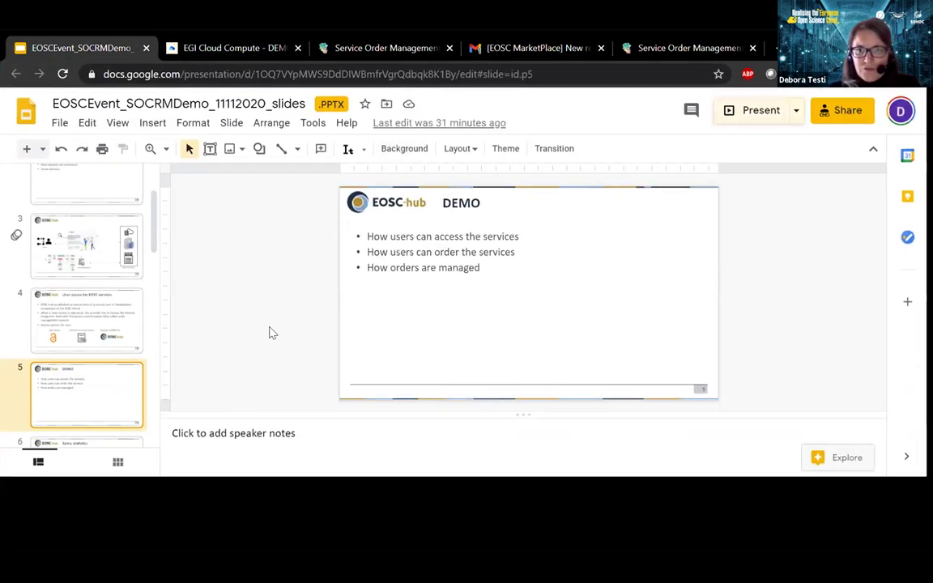
pyautogui.hotkey('ctrl', 'F5')
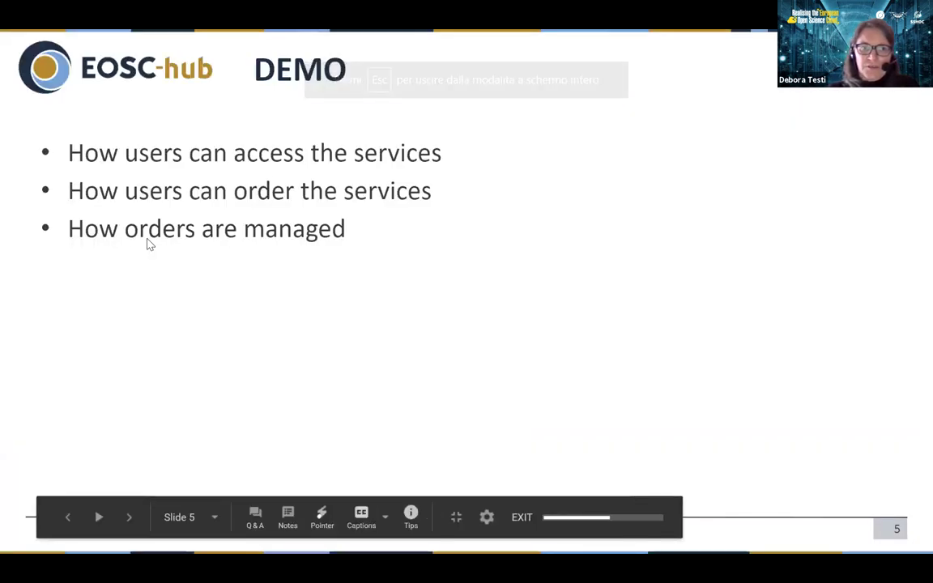
pyautogui.press('Right')
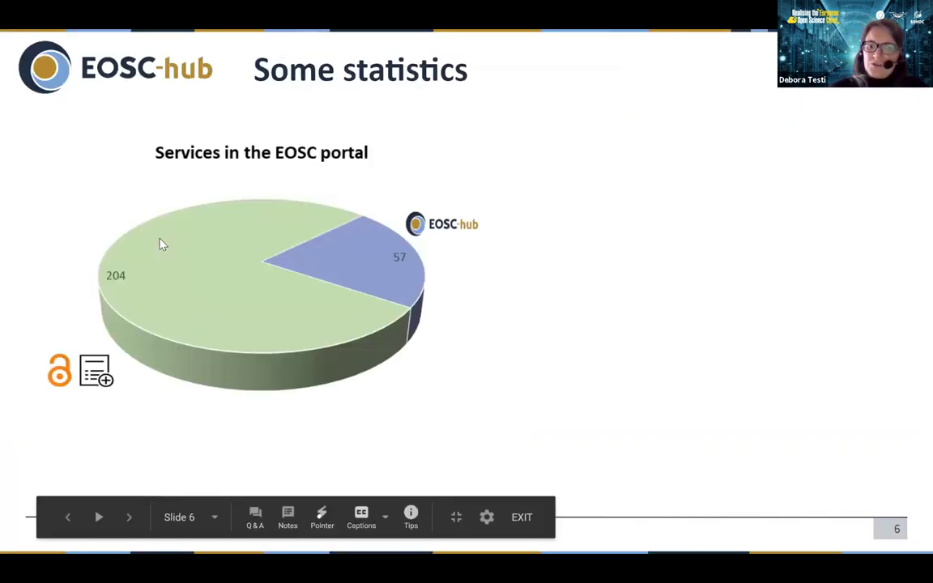
pyautogui.press('Left')
pyautogui.press('Right')
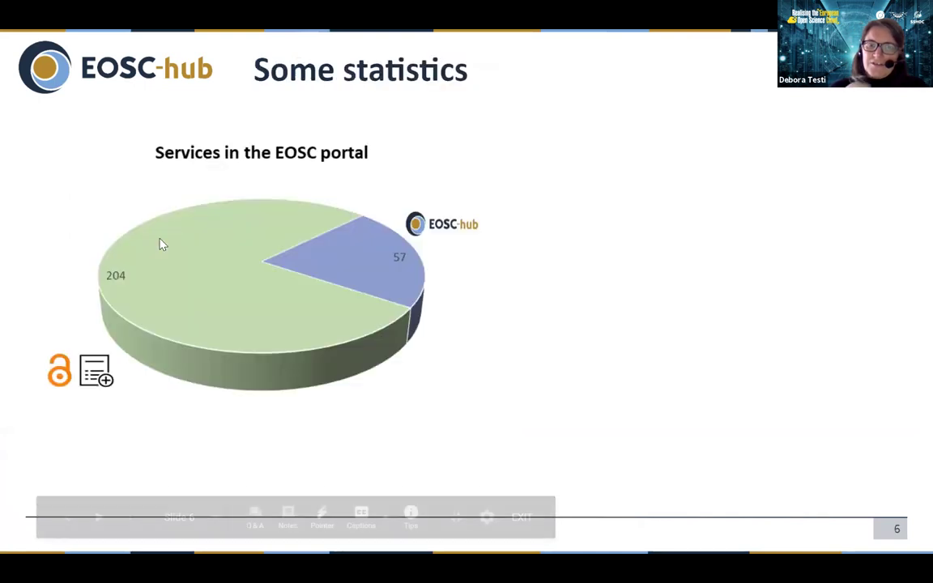
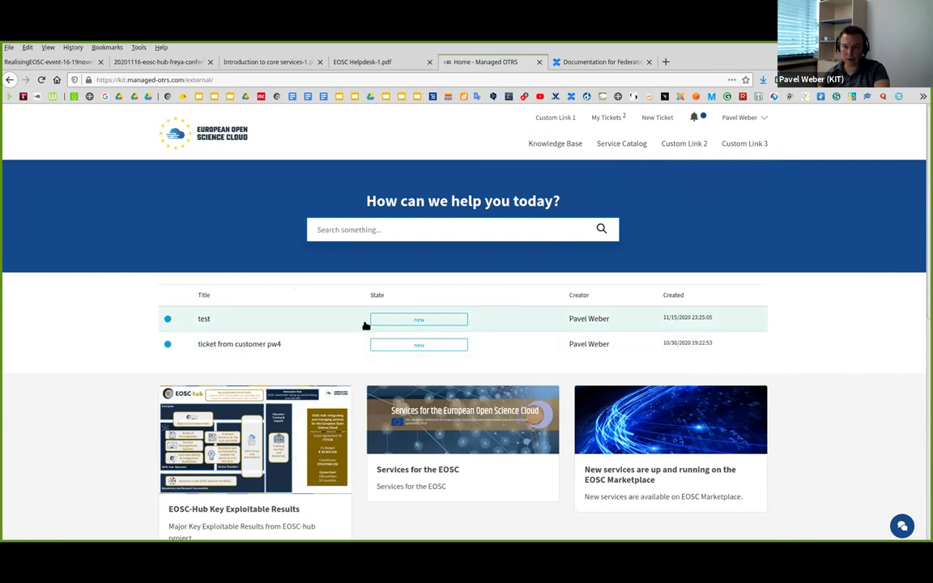
# Step: Show the chat panel listing the closed chats 'can't access the service X' and 'service Y'
pyautogui.click(455, 229)
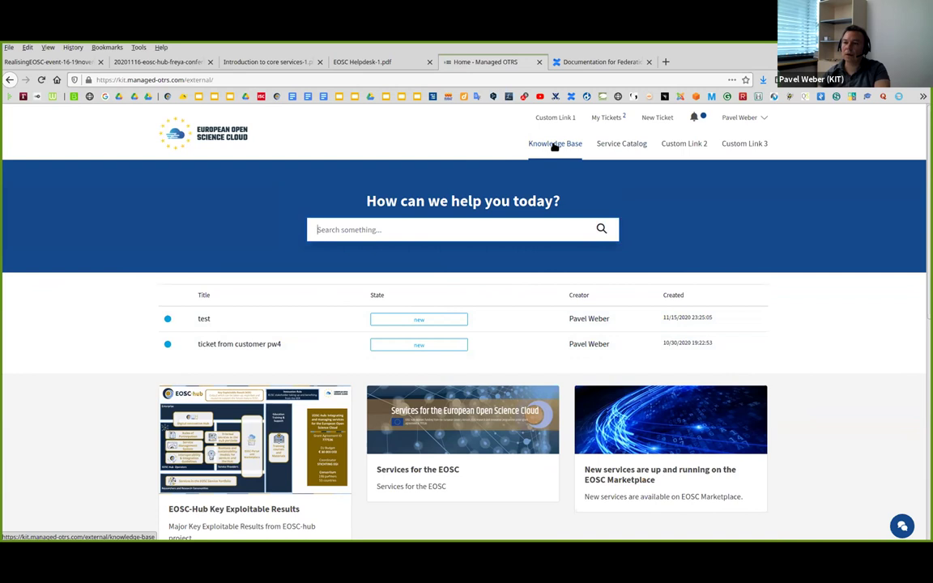
pyautogui.click(902, 527)
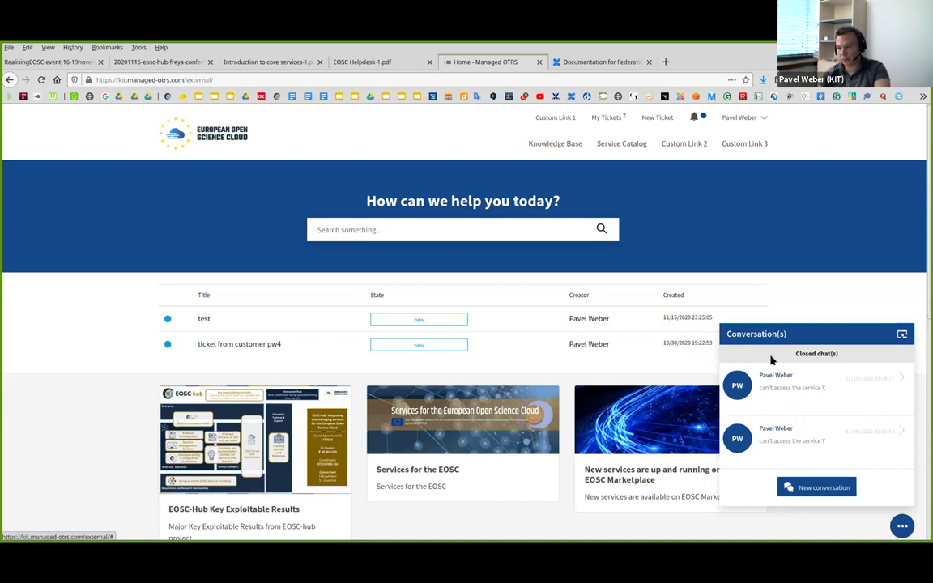
pyautogui.click(818, 383)
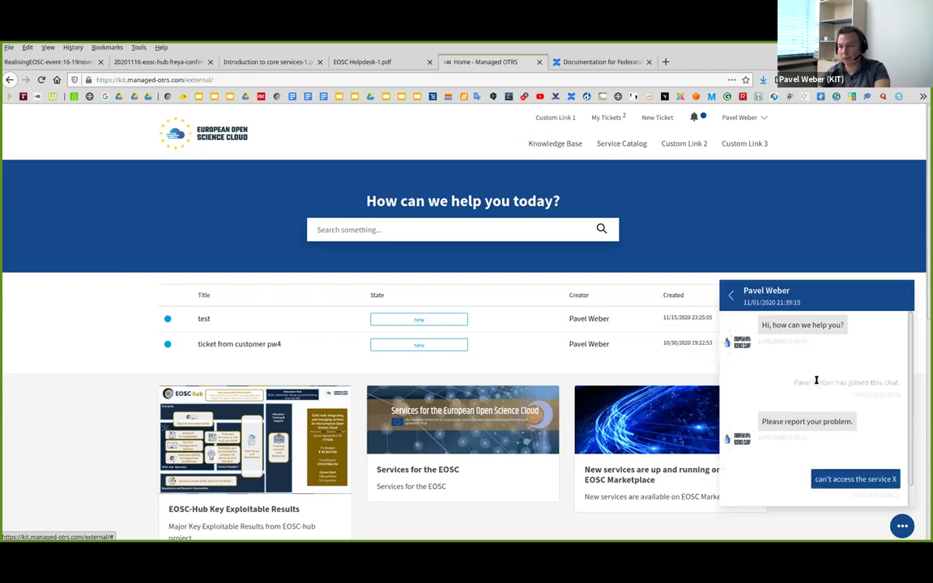
pyautogui.click(733, 296)
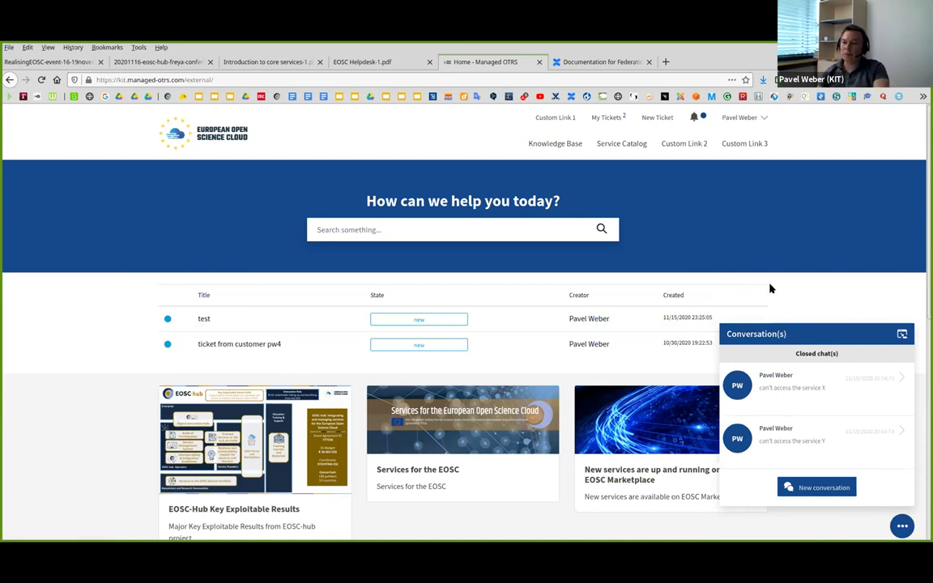
pyautogui.click(544, 146)
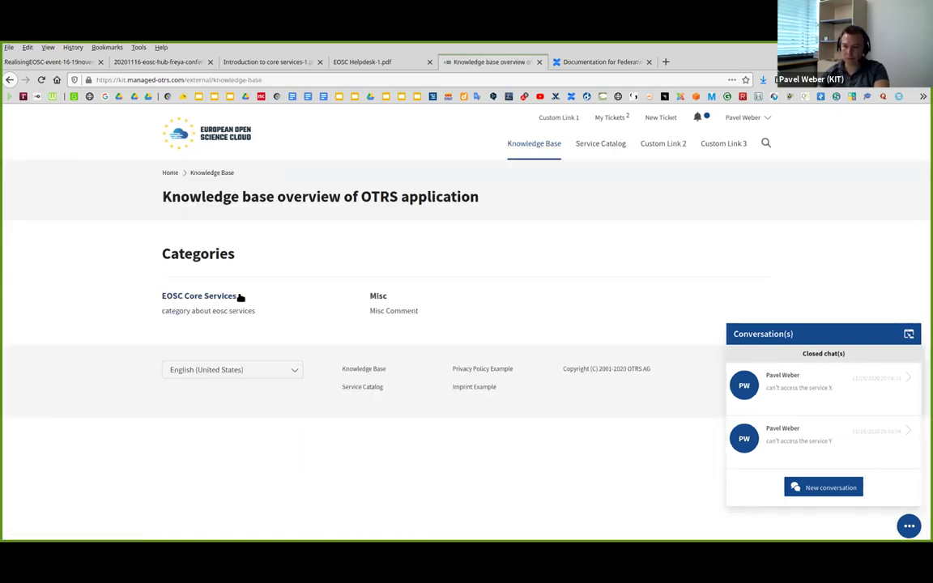
pyautogui.click(909, 527)
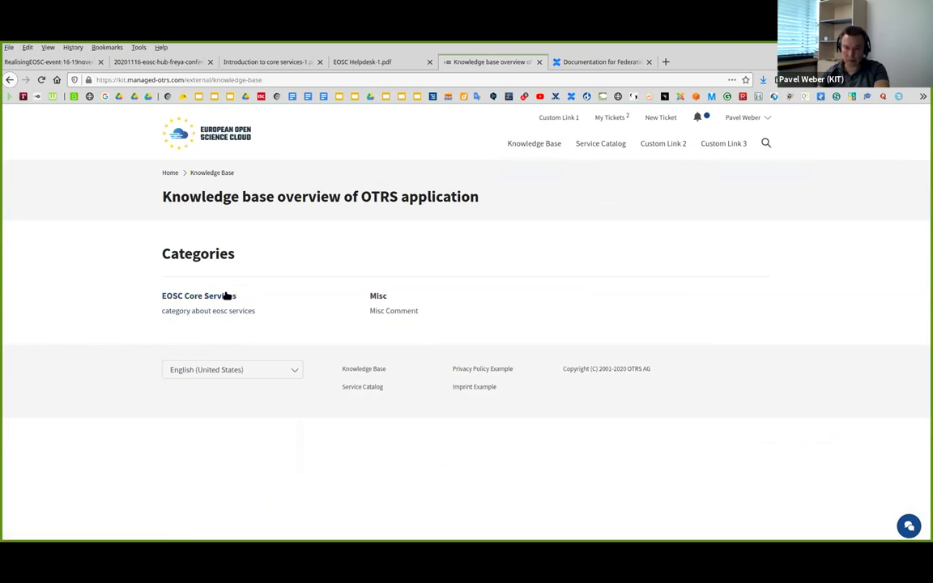
pyautogui.click(229, 296)
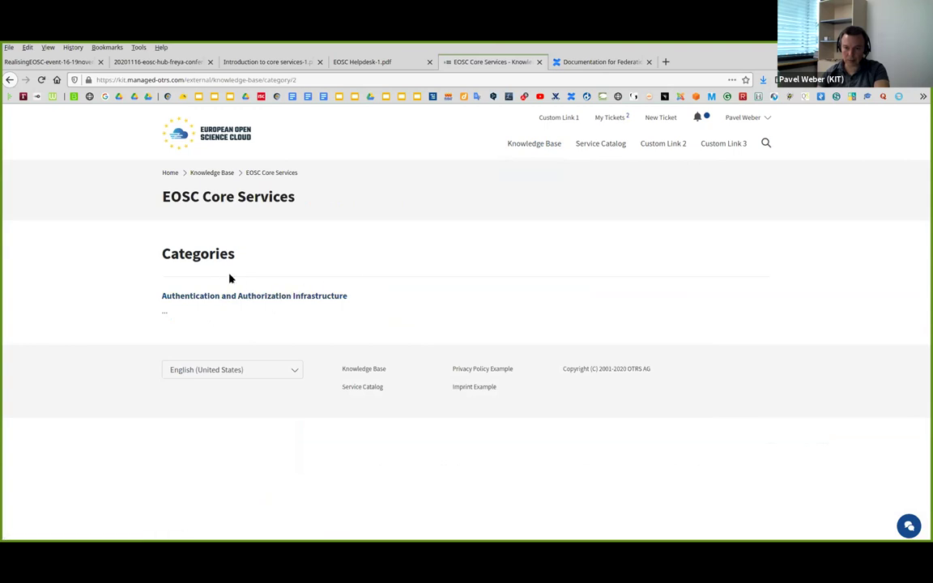
pyautogui.click(309, 296)
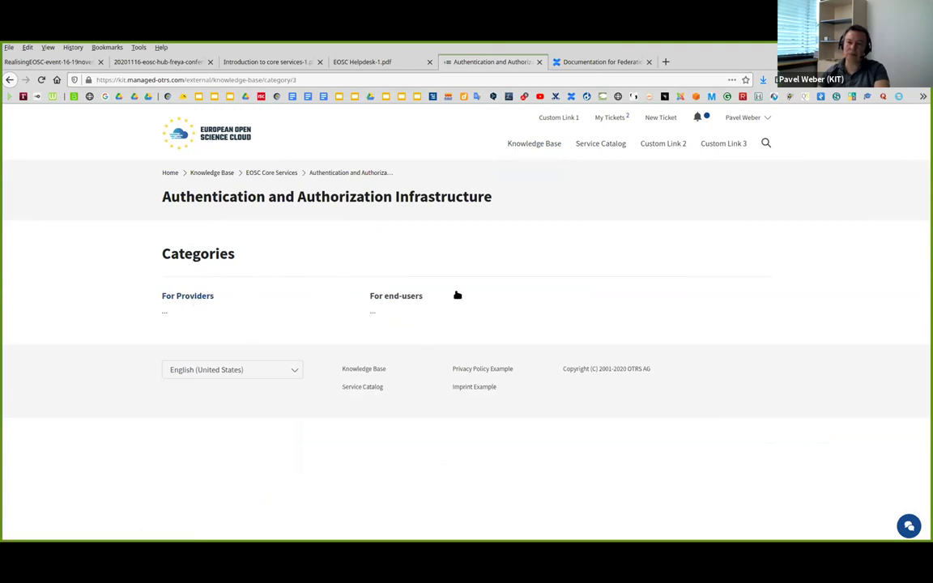
pyautogui.click(397, 298)
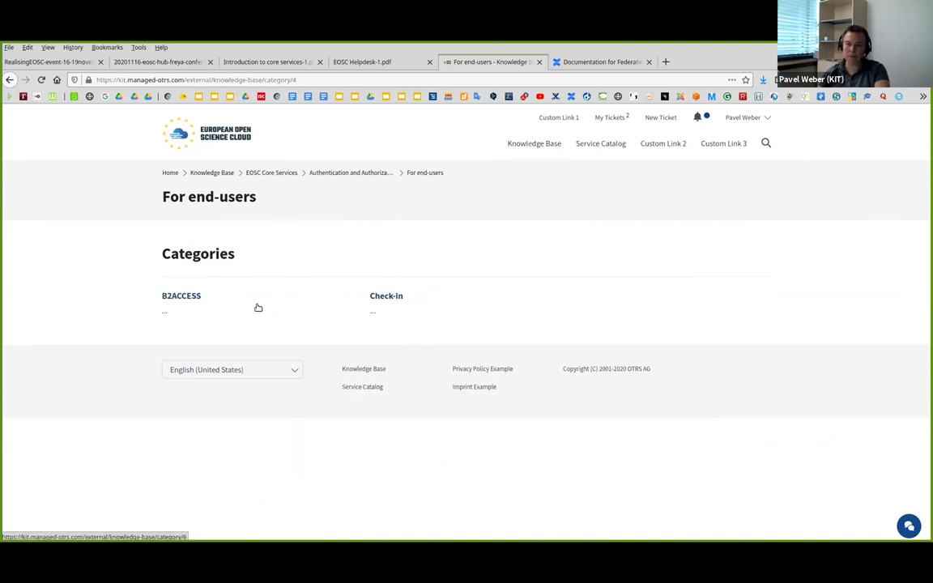
pyautogui.click(180, 297)
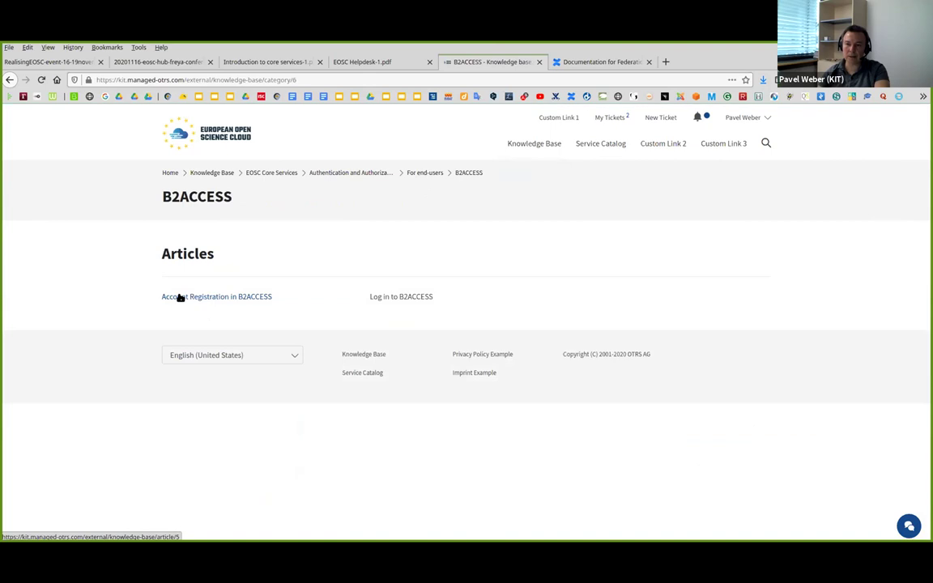
pyautogui.click(434, 172)
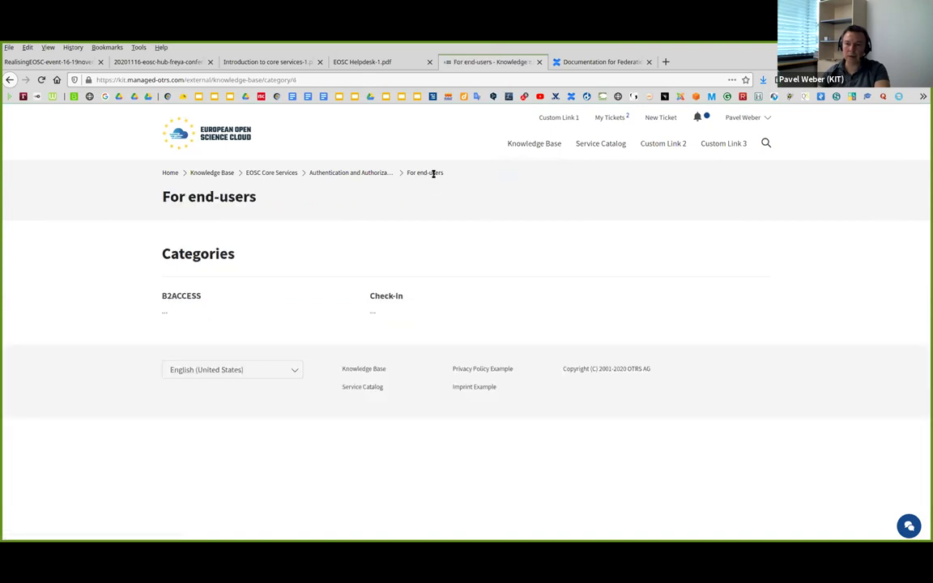
pyautogui.click(184, 296)
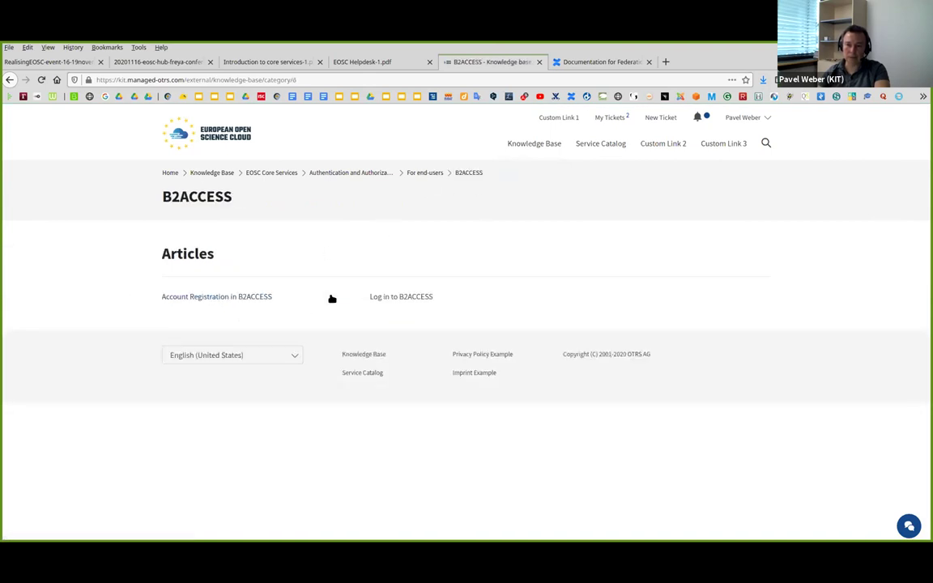
pyautogui.click(254, 298)
pyautogui.scroll(-1, 392, 326)
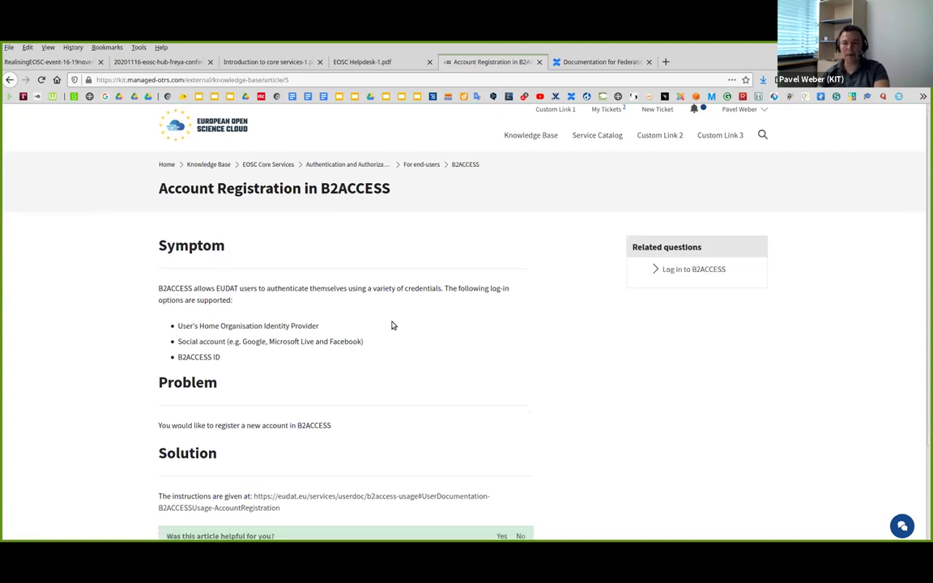
pyautogui.scroll(-3, 392, 325)
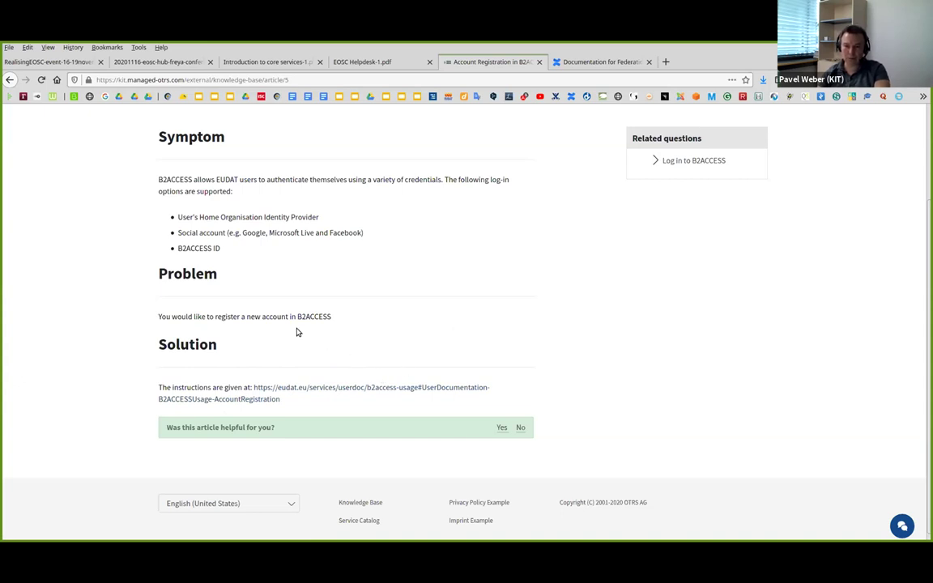
pyautogui.scroll(3, 308, 332)
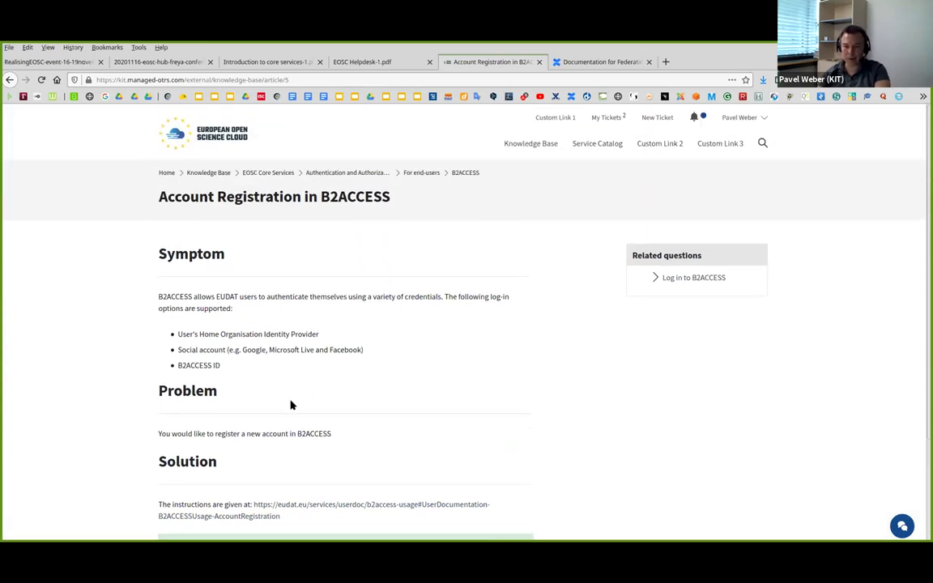
pyautogui.scroll(-3, 291, 405)
pyautogui.scroll(3, 333, 321)
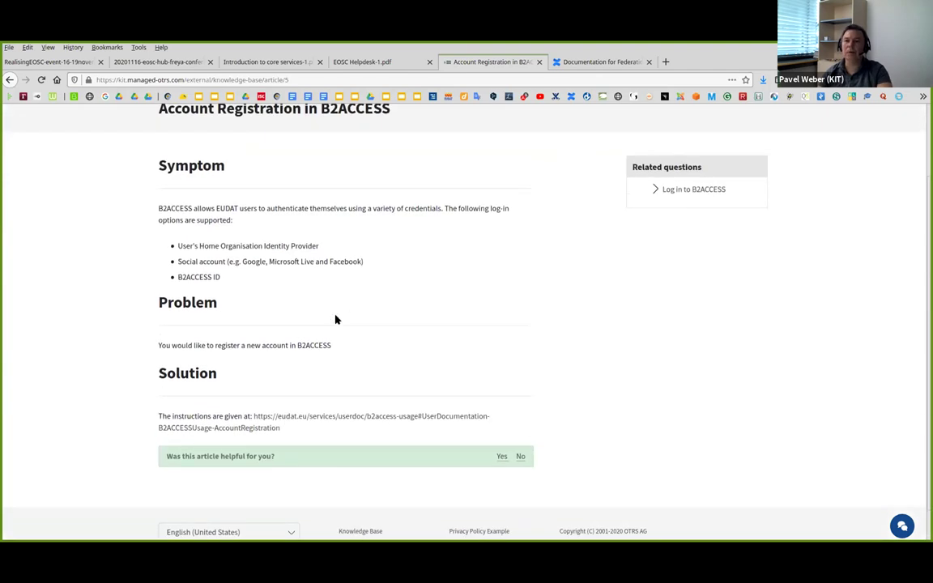
pyautogui.scroll(1, 496, 187)
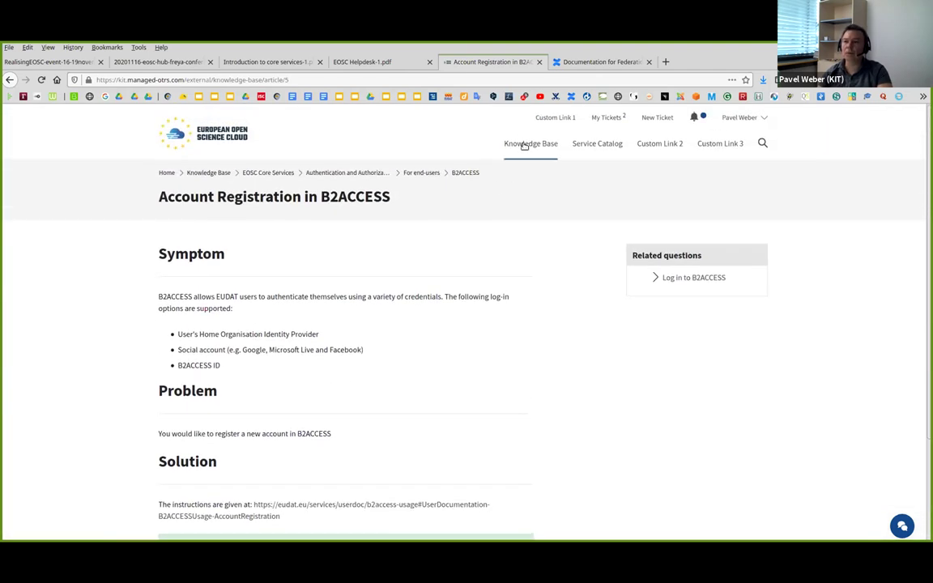
# Step: Search 'b2access' from Home, open the Account Registration article and its EUDAT link, then return
pyautogui.click(166, 172)
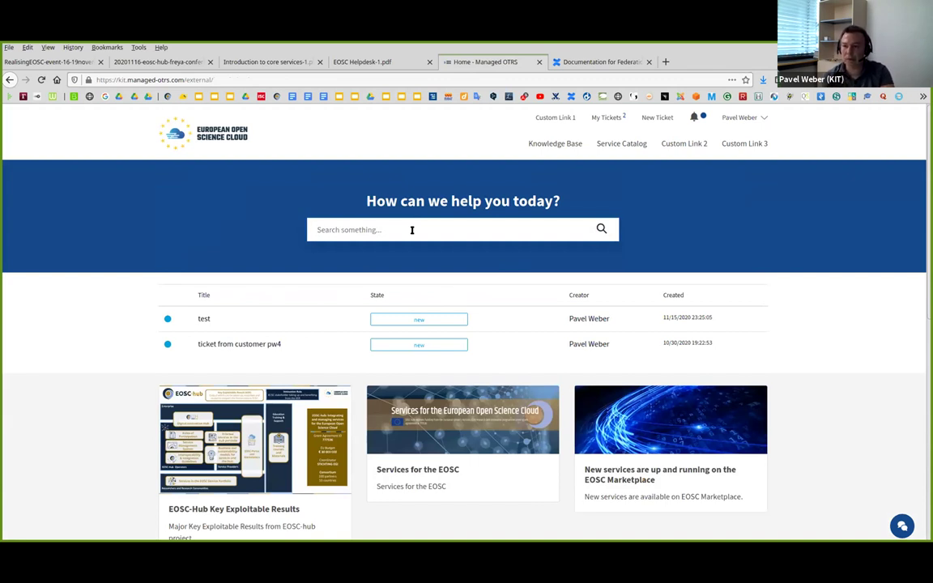
pyautogui.write('b2access')
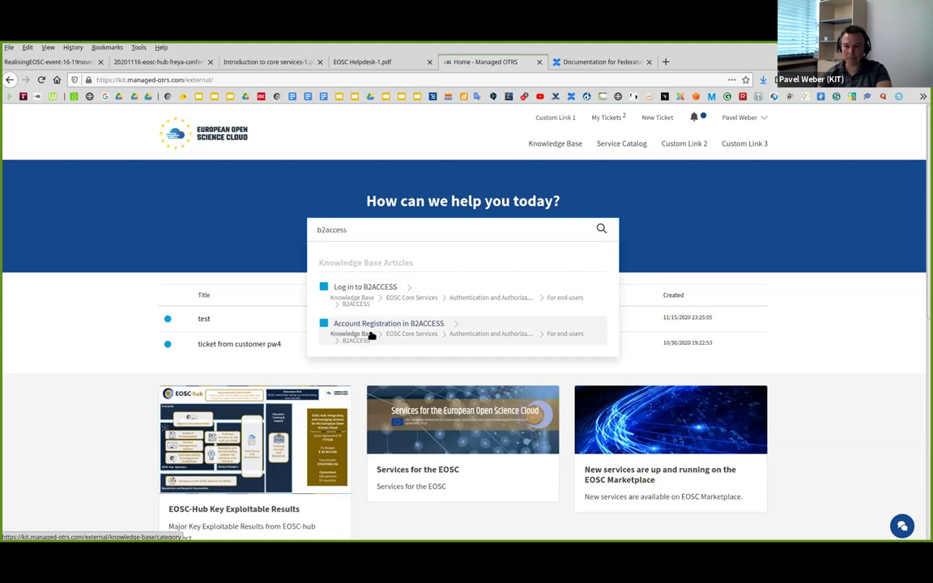
pyautogui.click(410, 329)
pyautogui.scroll(-3, 300, 417)
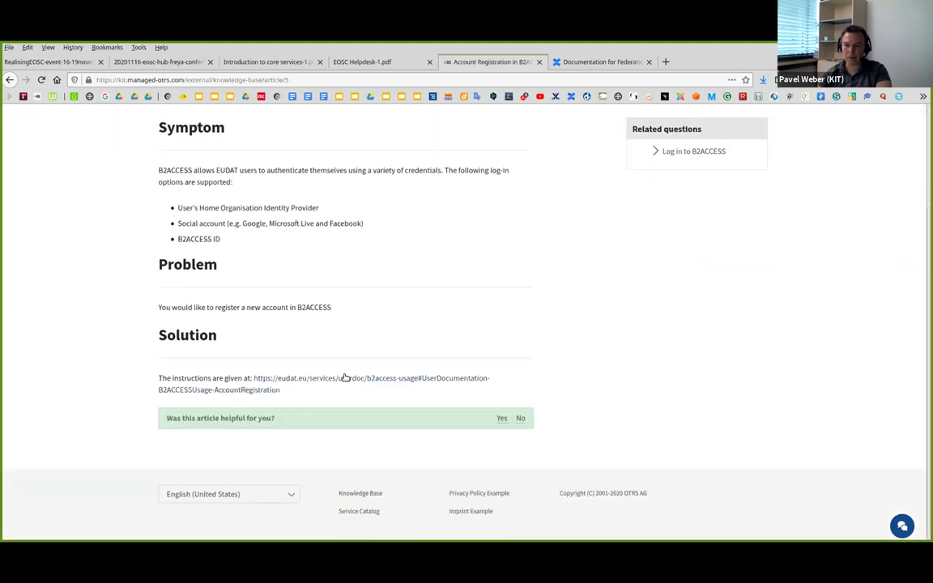
pyautogui.click(345, 378)
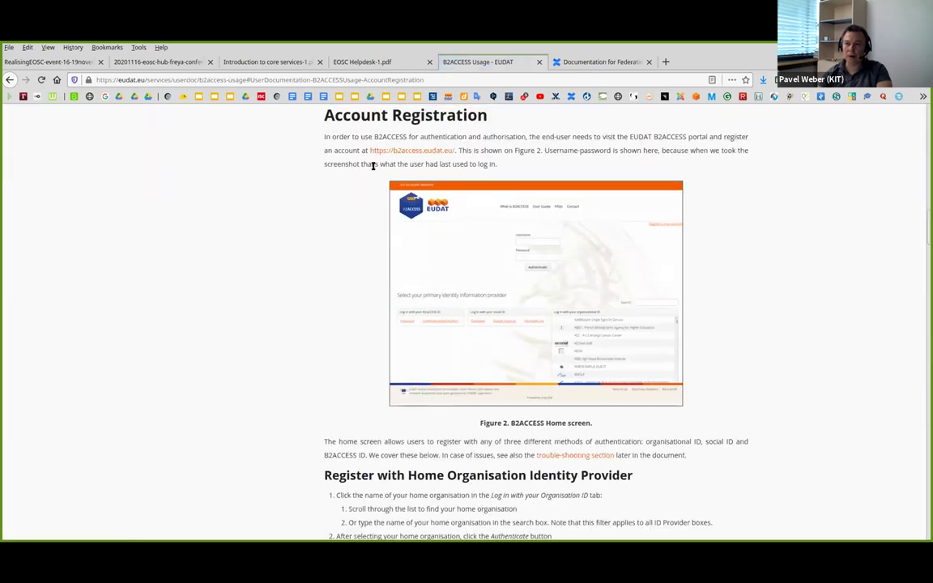
pyautogui.click(11, 80)
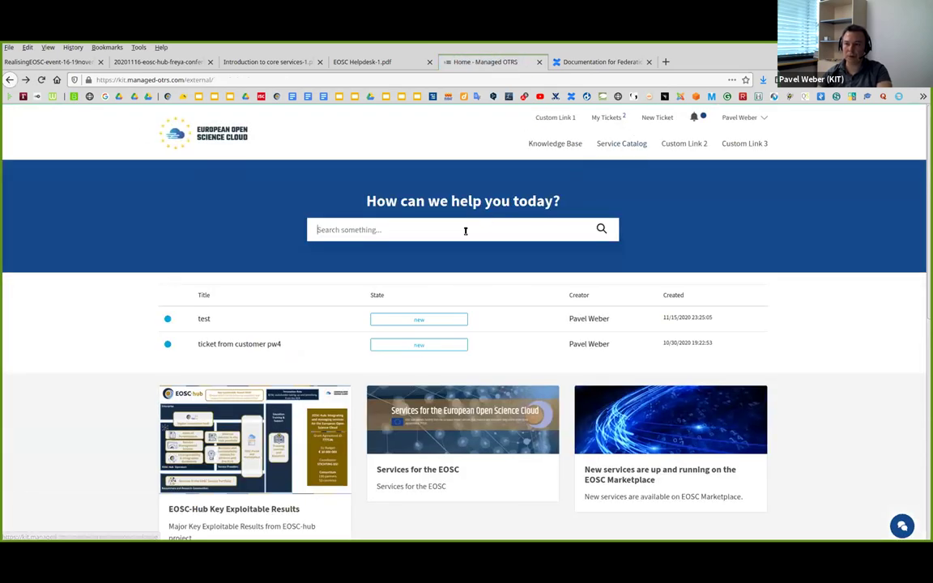
# Step: Search the knowledge base for 'check-in' to list the EGI account articles
pyautogui.click(465, 231)
pyautogui.write('check')
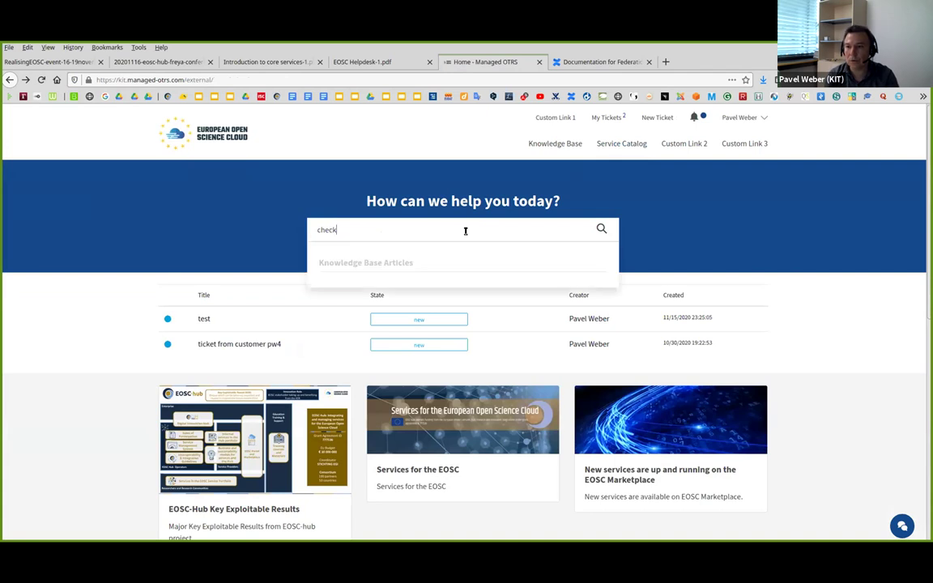
pyautogui.write('-in')
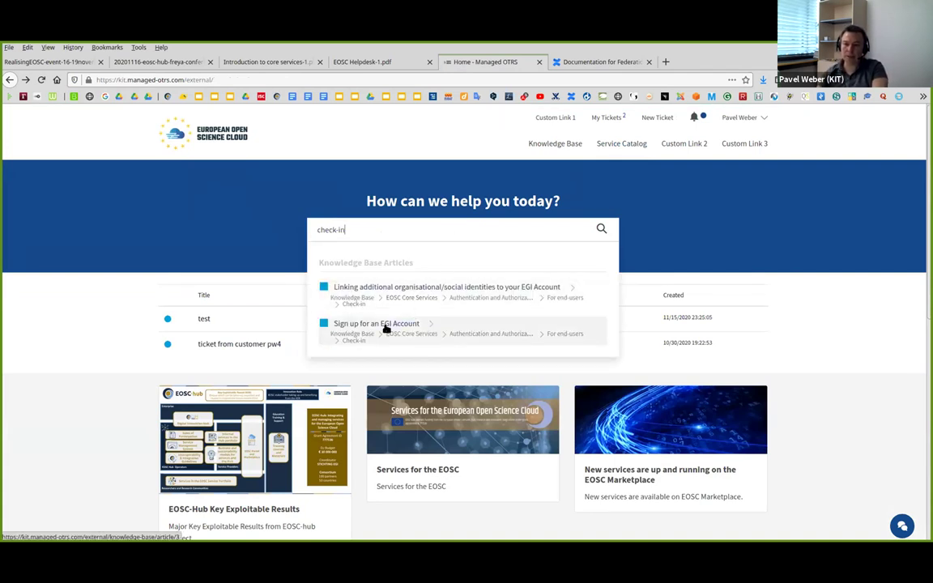
pyautogui.tripleClick(372, 231)
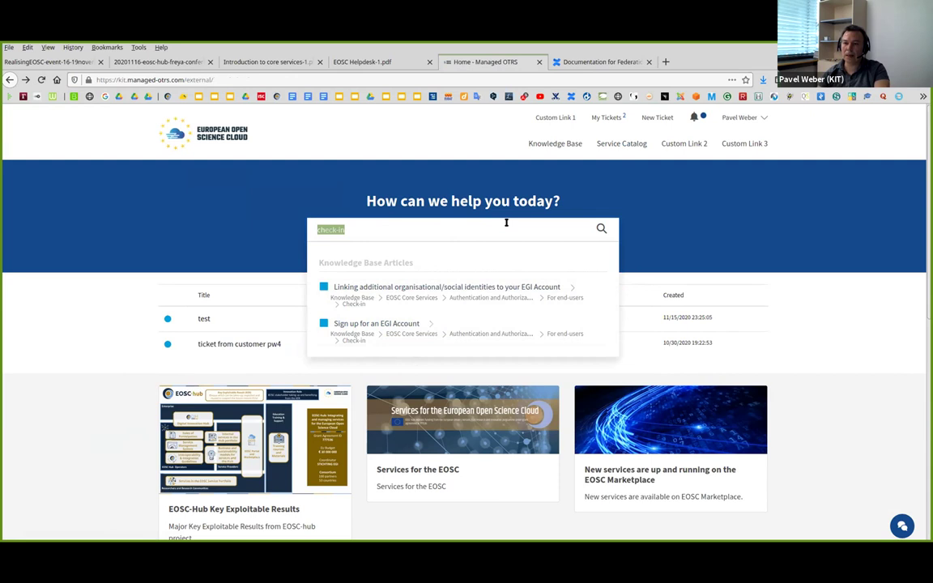
# Step: Type 'check' as a new ticket's subject, then open the suggested 'Sign up for an EGI Account' article and its docs link
pyautogui.click(653, 119)
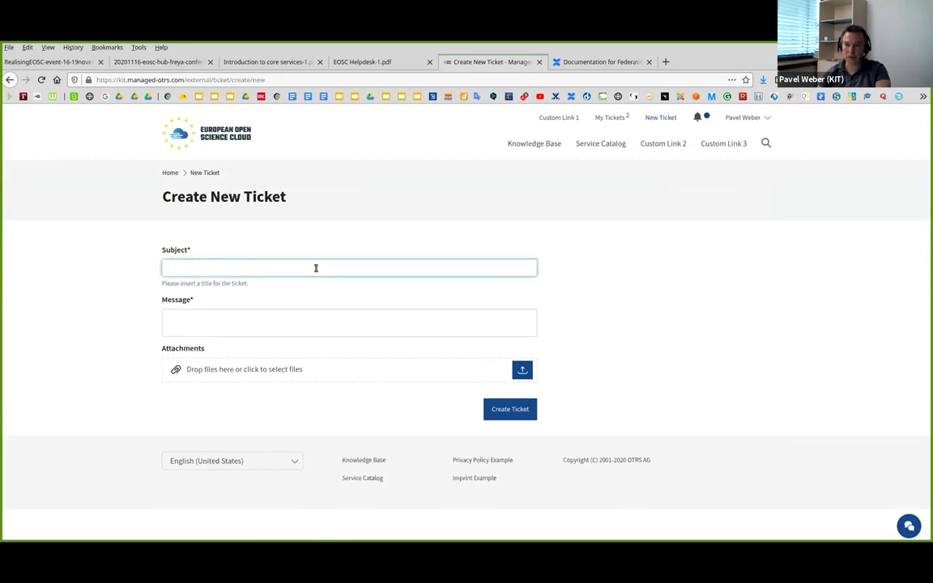
pyautogui.write('check-in')
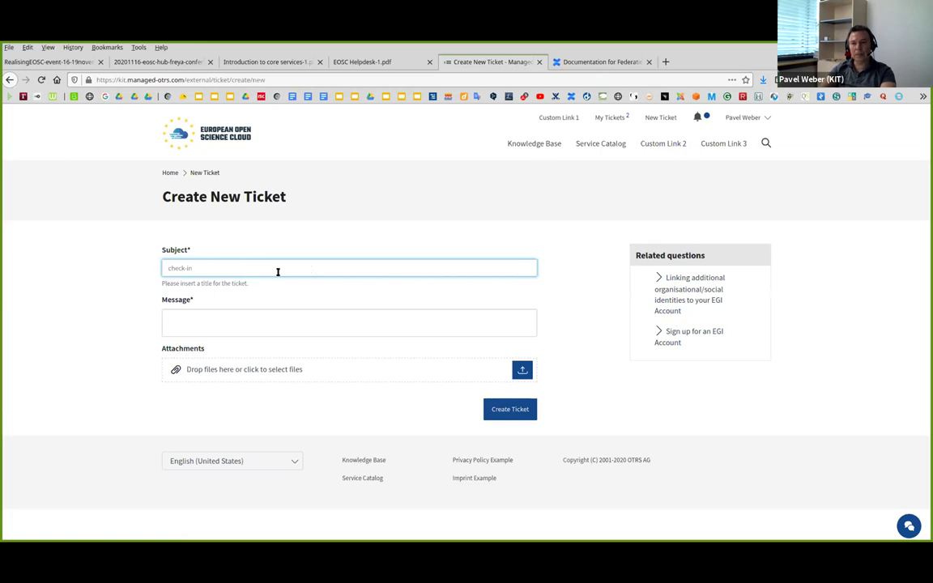
pyautogui.click(671, 332)
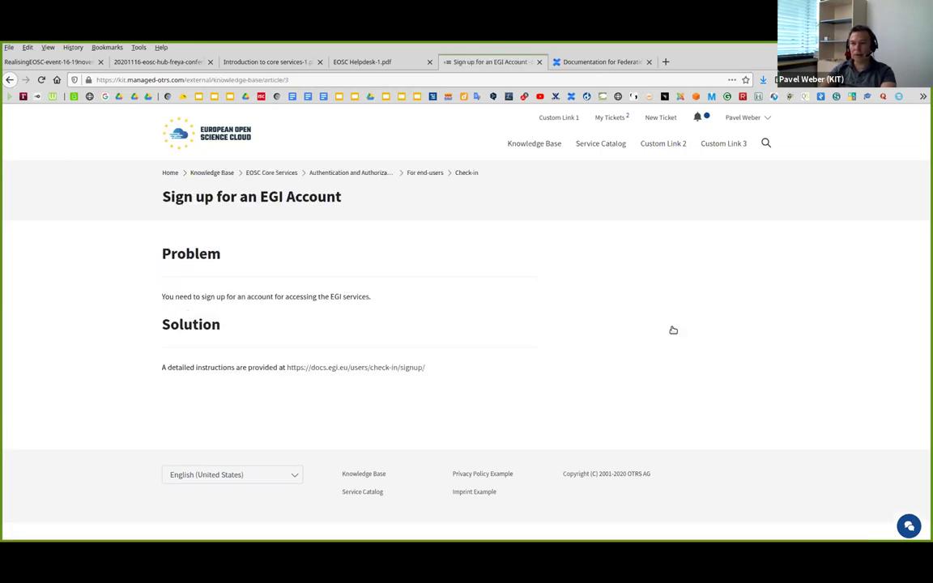
pyautogui.click(369, 368)
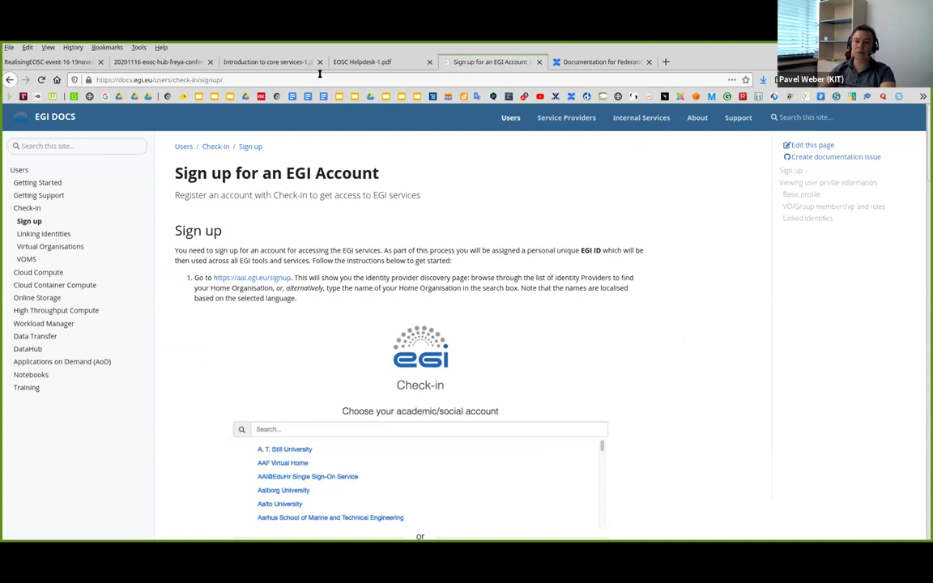
pyautogui.click(10, 79)
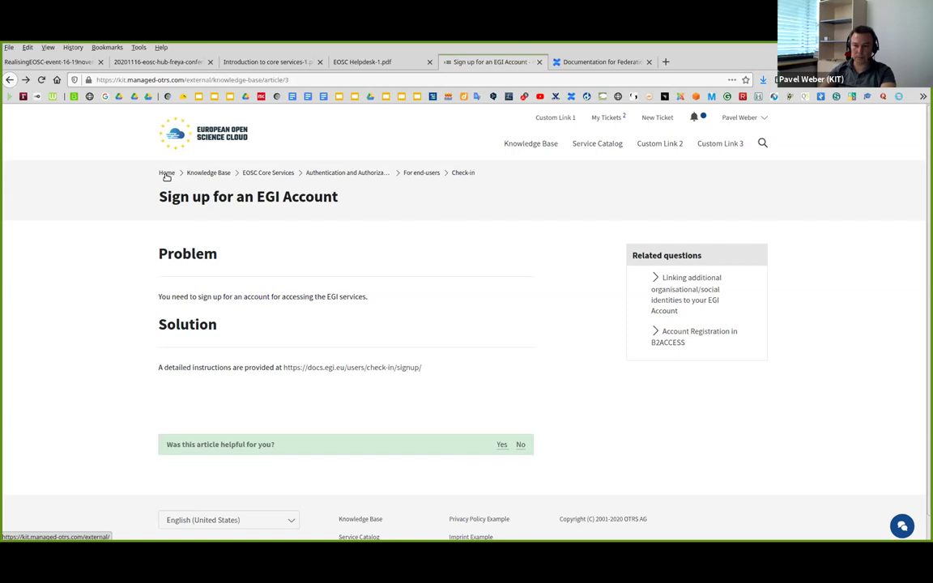
# Step: Leave a blank new-ticket form open and show the presentation's closing 'Thank you — Questions?' slide
pyautogui.click(659, 120)
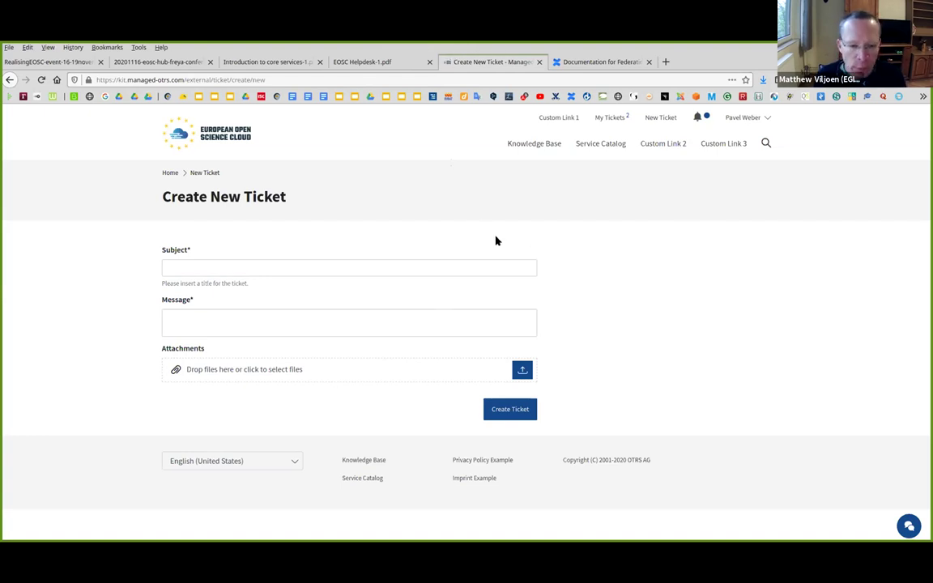
pyautogui.click(366, 63)
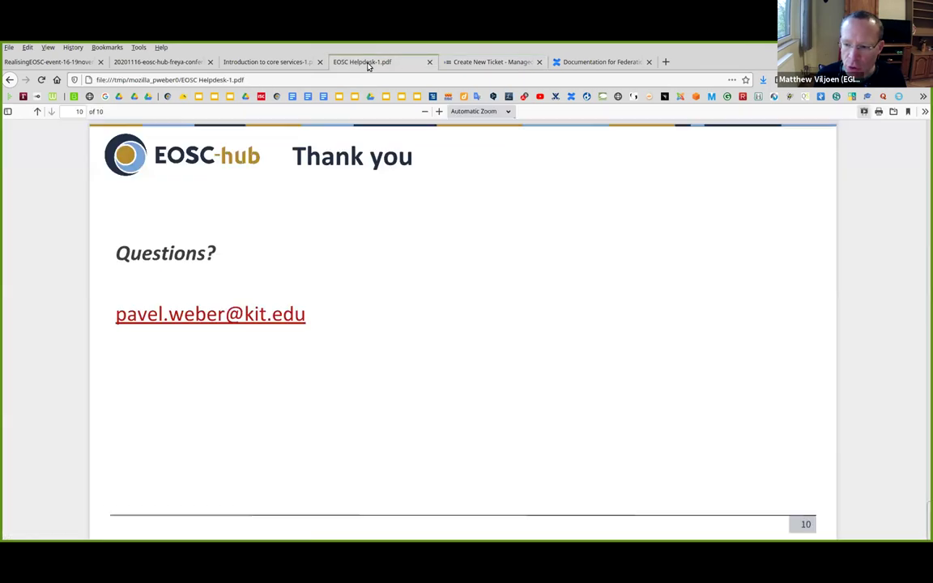